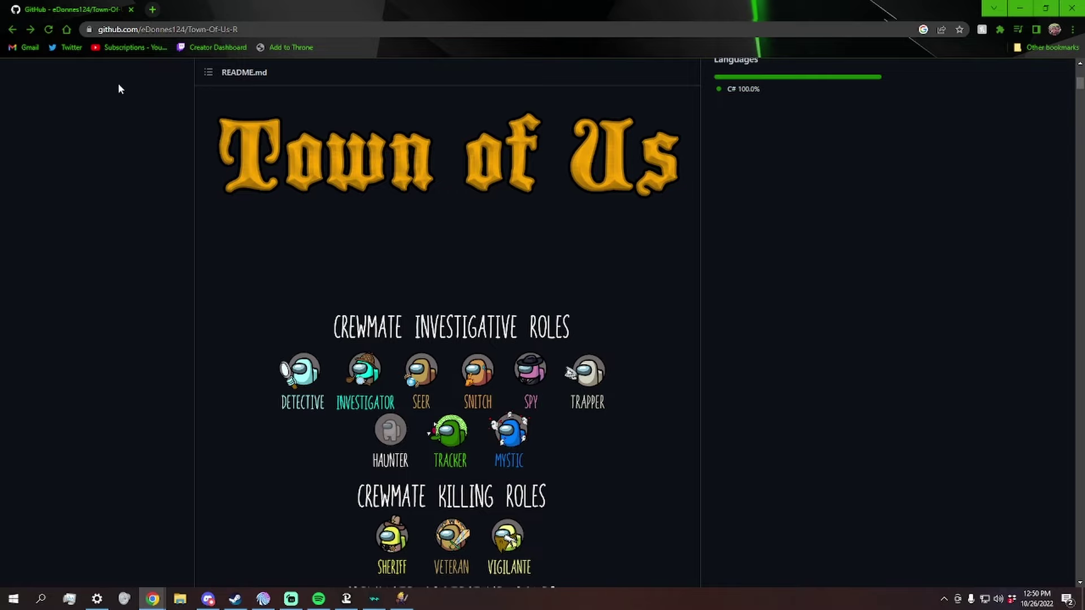
scroll(169, 280, up, 1)
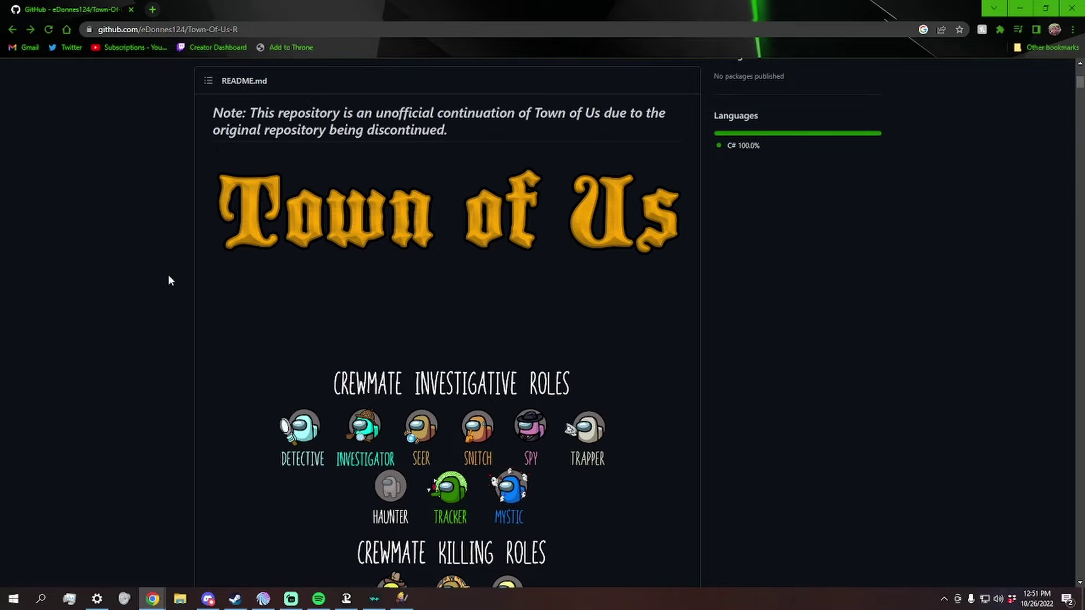
scroll(168, 280, down, 5)
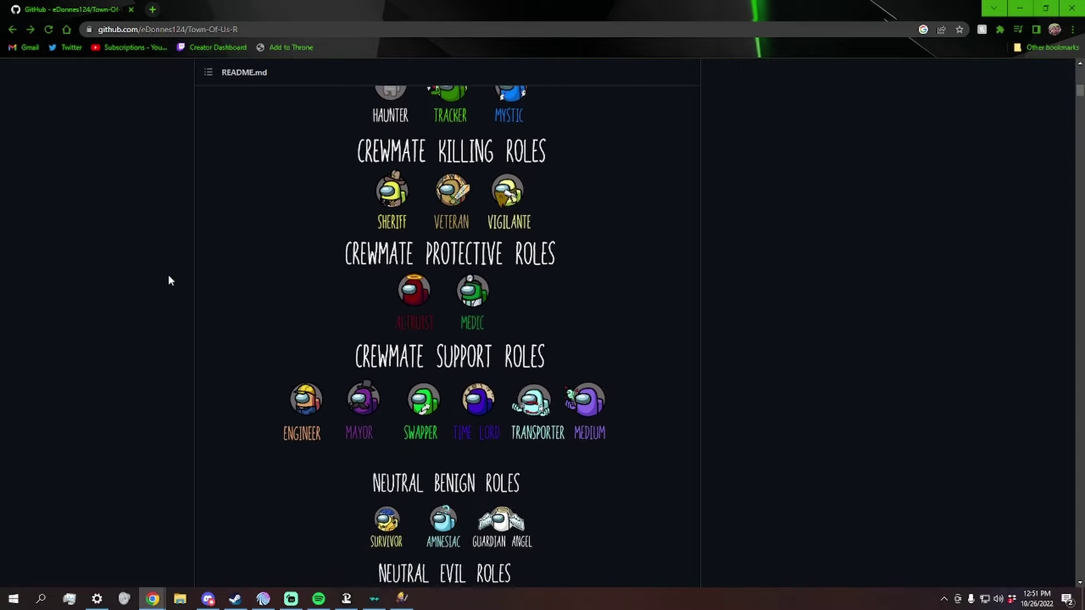
scroll(168, 280, down, 2)
scroll(169, 280, down, 2)
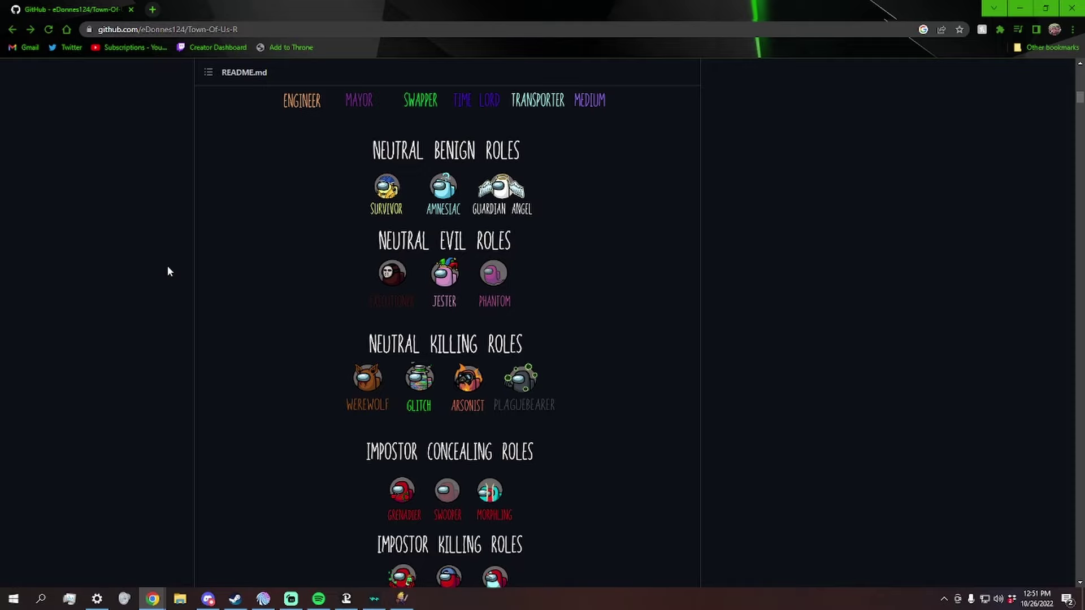
scroll(167, 273, down, 1)
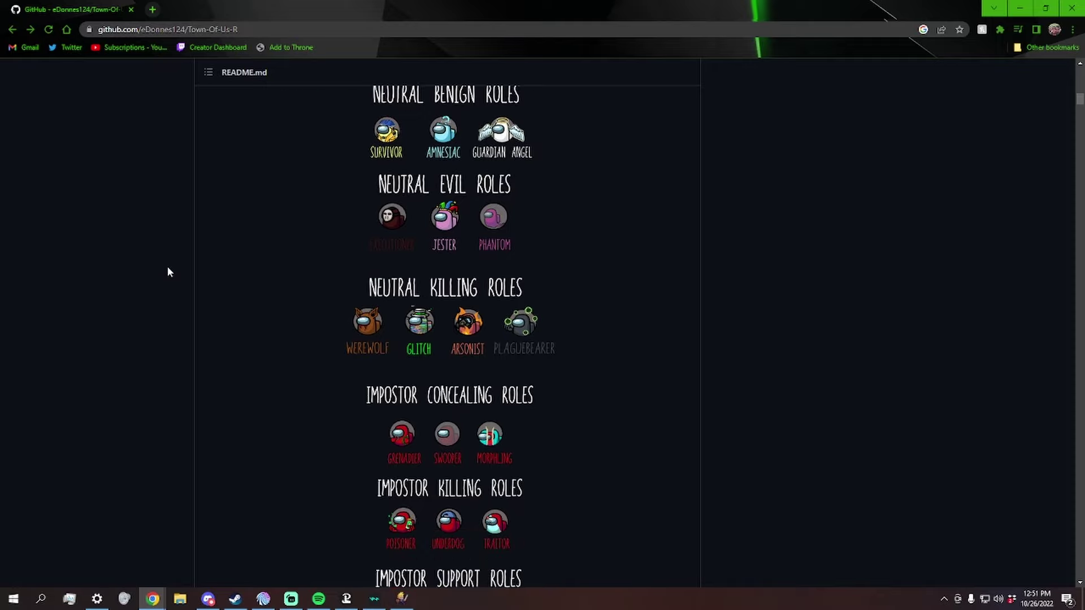
scroll(168, 270, down, 2)
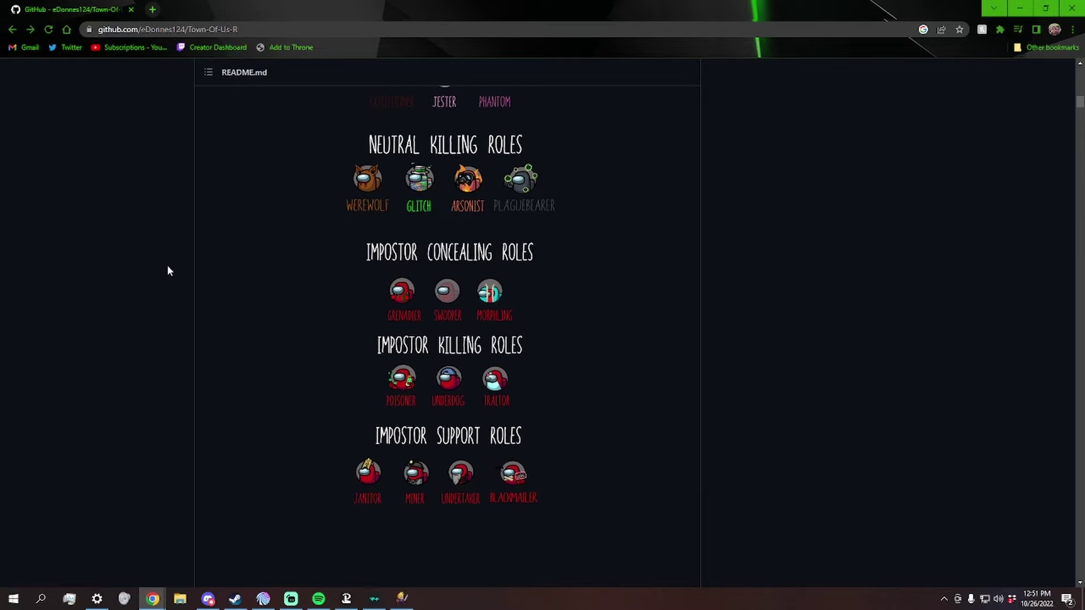
scroll(167, 270, down, 4)
scroll(168, 270, down, 2)
scroll(184, 280, up, 15)
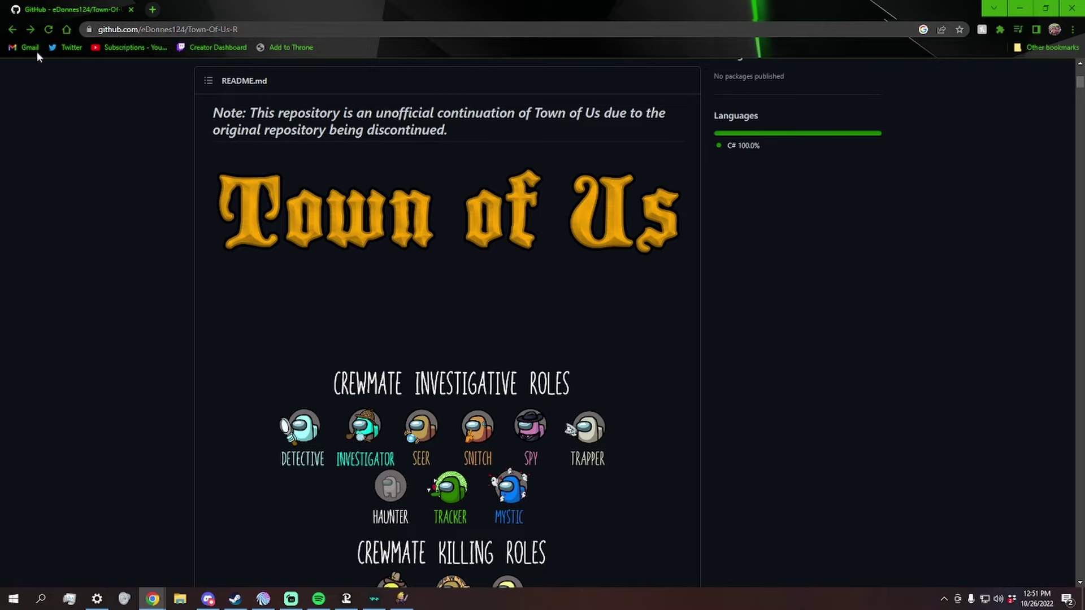
scroll(171, 187, down, 5)
scroll(166, 196, down, 4)
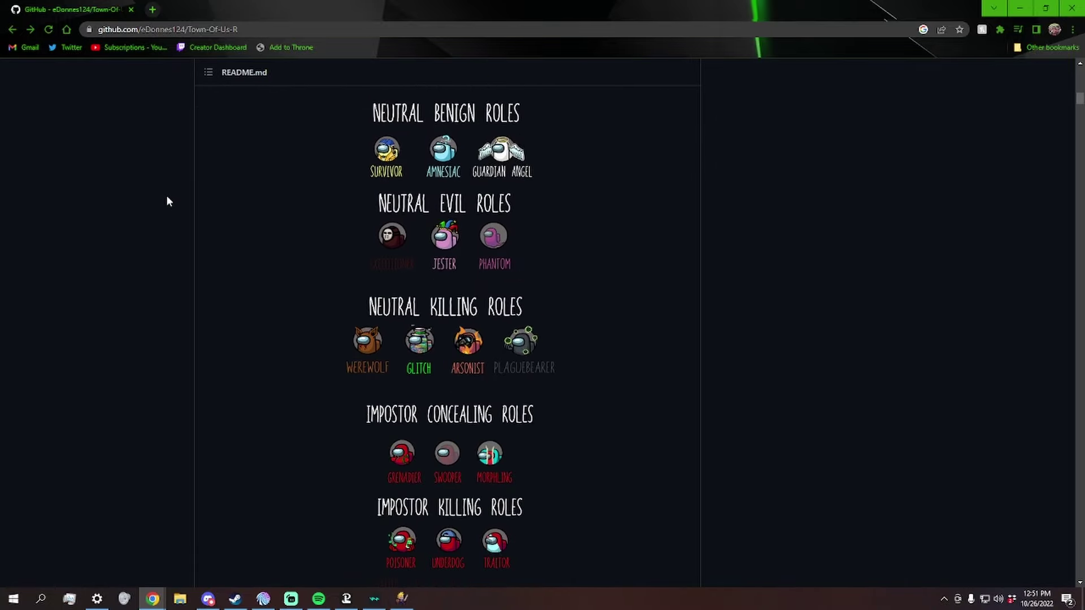
scroll(167, 201, down, 5)
scroll(169, 202, down, 10)
scroll(169, 198, up, 2)
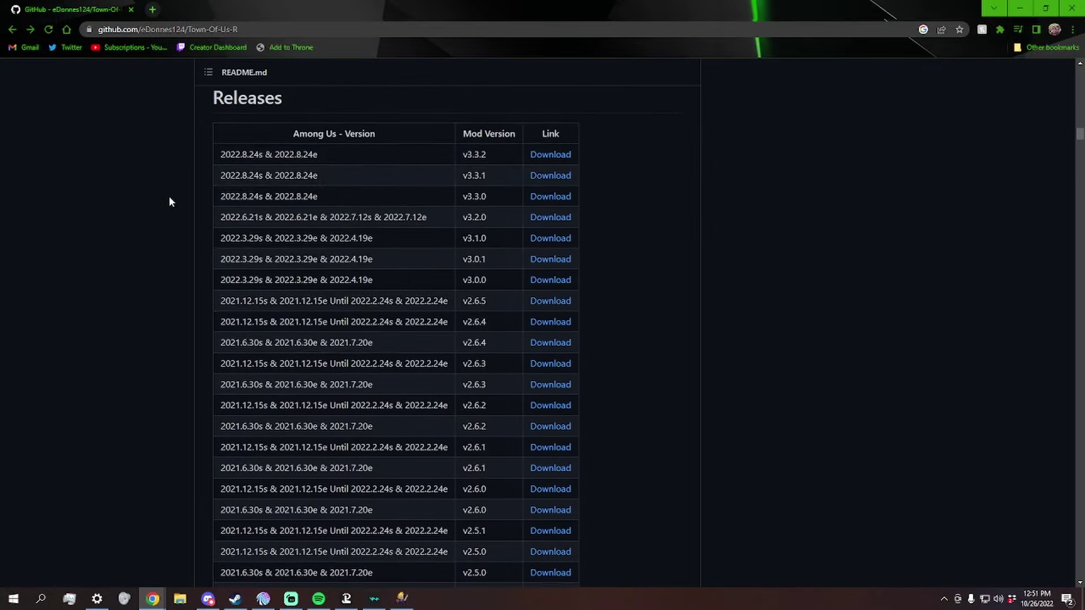
scroll(169, 195, up, 1)
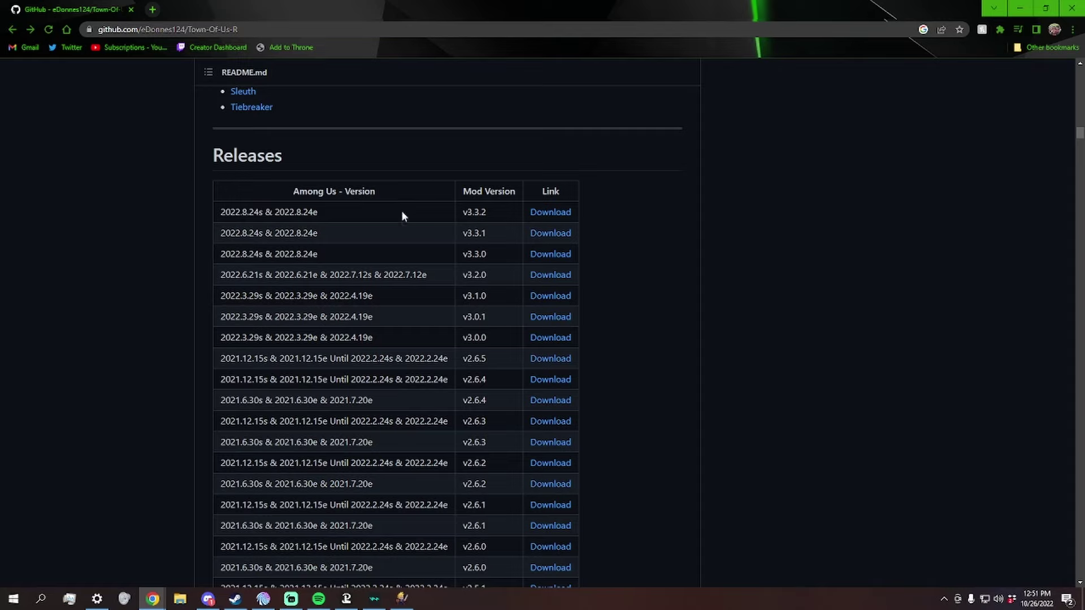
Check the newest release row and first Steam install step, then download the v3.3.2 zip.
drag(322, 212, 216, 210)
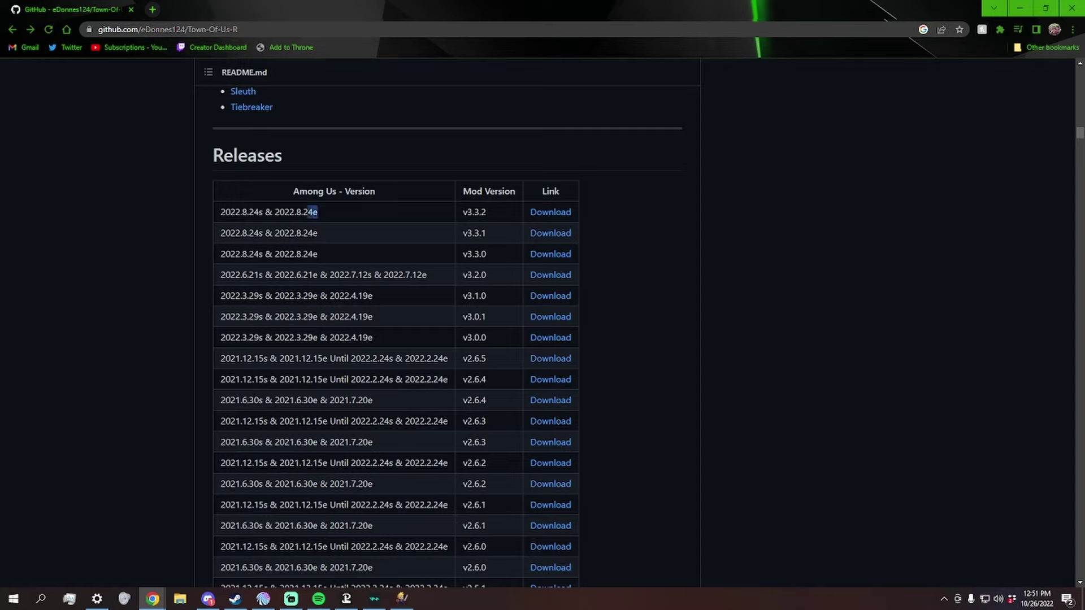
click(216, 211)
scroll(199, 212, down, 5)
scroll(192, 216, down, 5)
scroll(189, 236, down, 10)
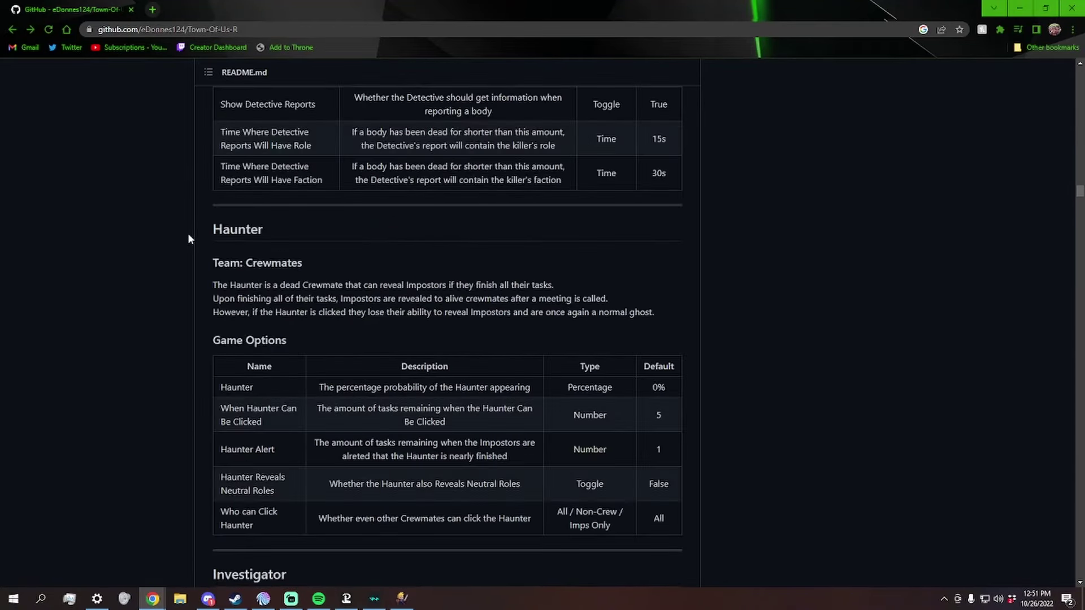
scroll(188, 236, up, 5)
scroll(189, 236, up, 5)
scroll(189, 238, up, 2)
scroll(188, 238, up, 2)
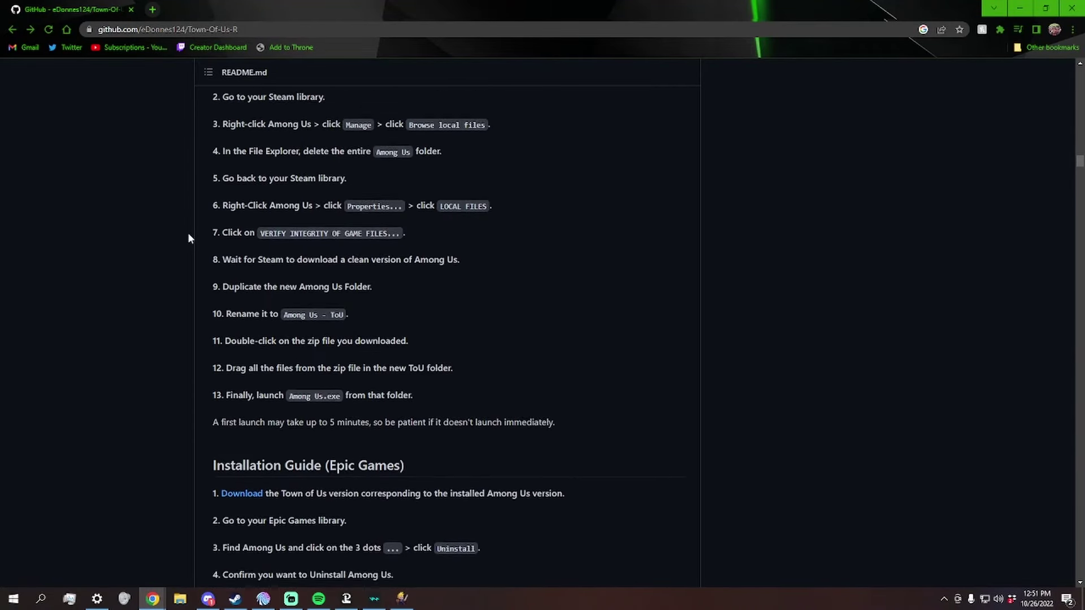
scroll(189, 238, up, 2)
scroll(188, 238, down, 1)
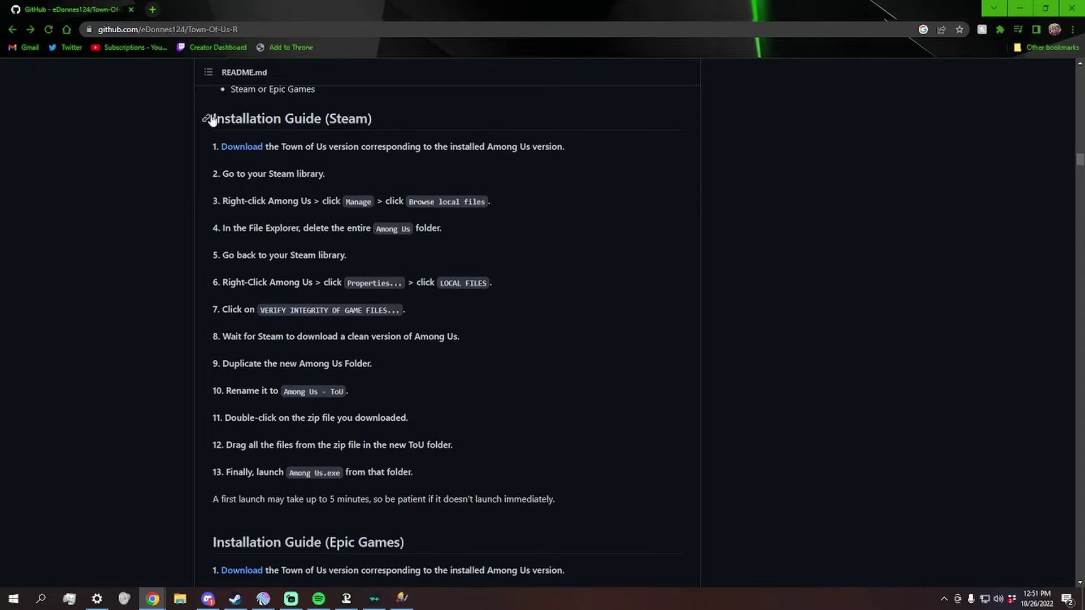
scroll(157, 278, down, 3)
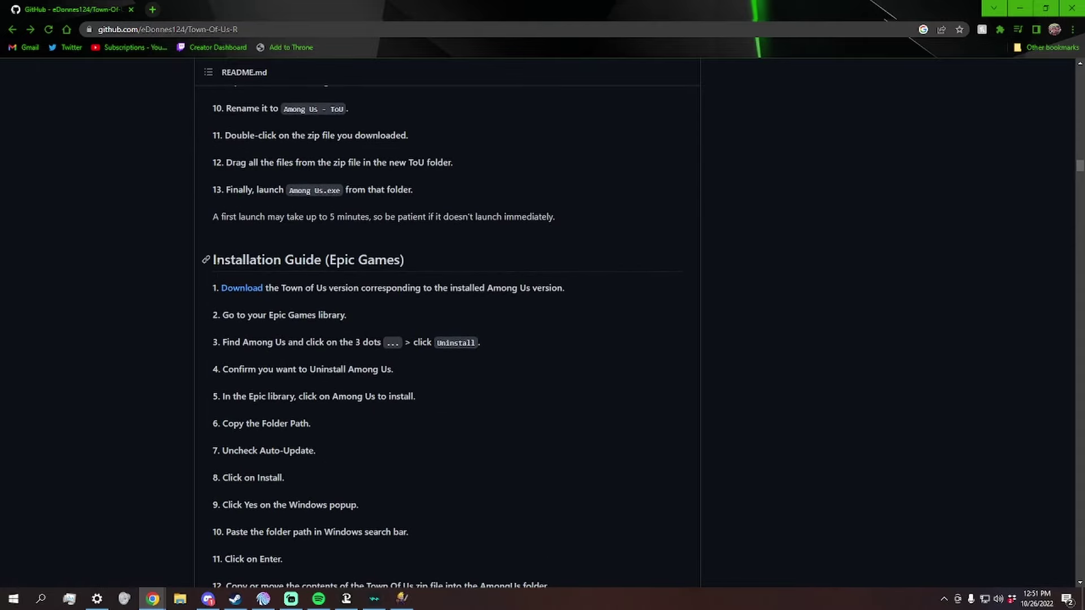
scroll(386, 270, down, 1)
scroll(362, 284, down, 1)
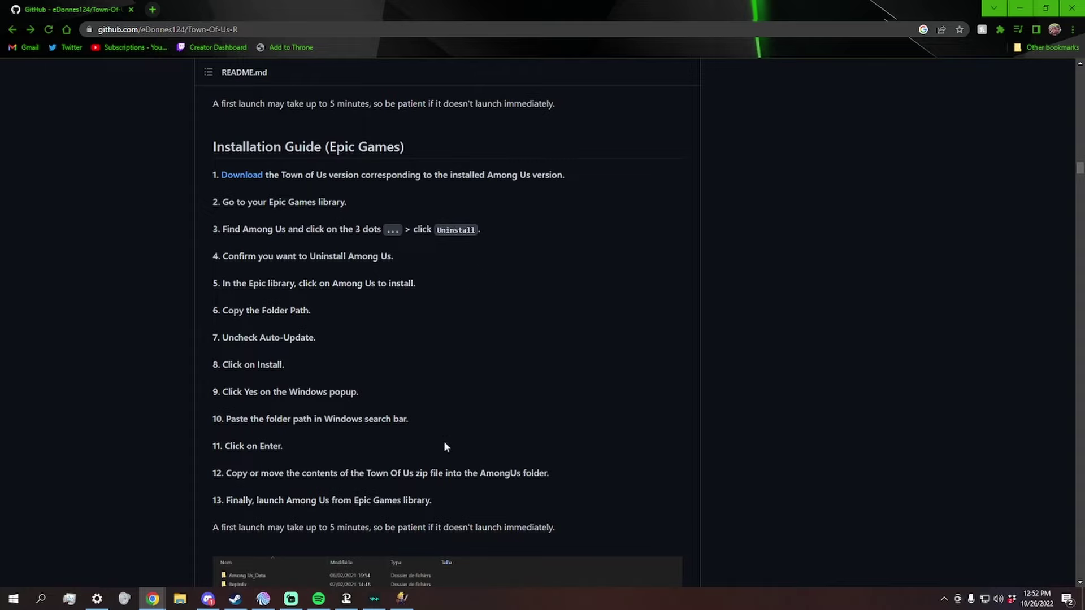
scroll(326, 321, up, 5)
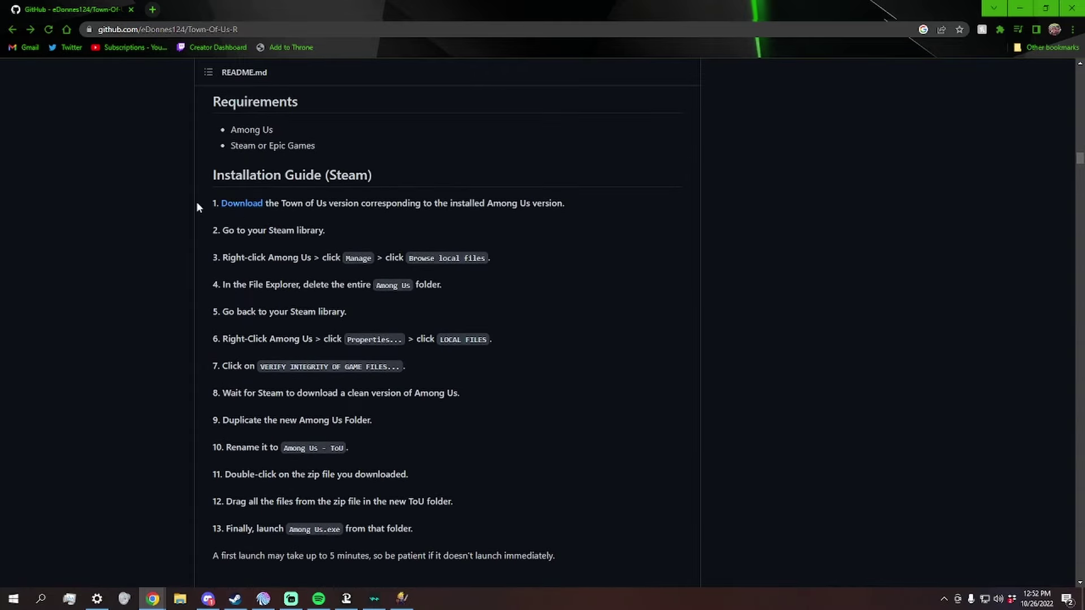
drag(195, 202, 568, 205)
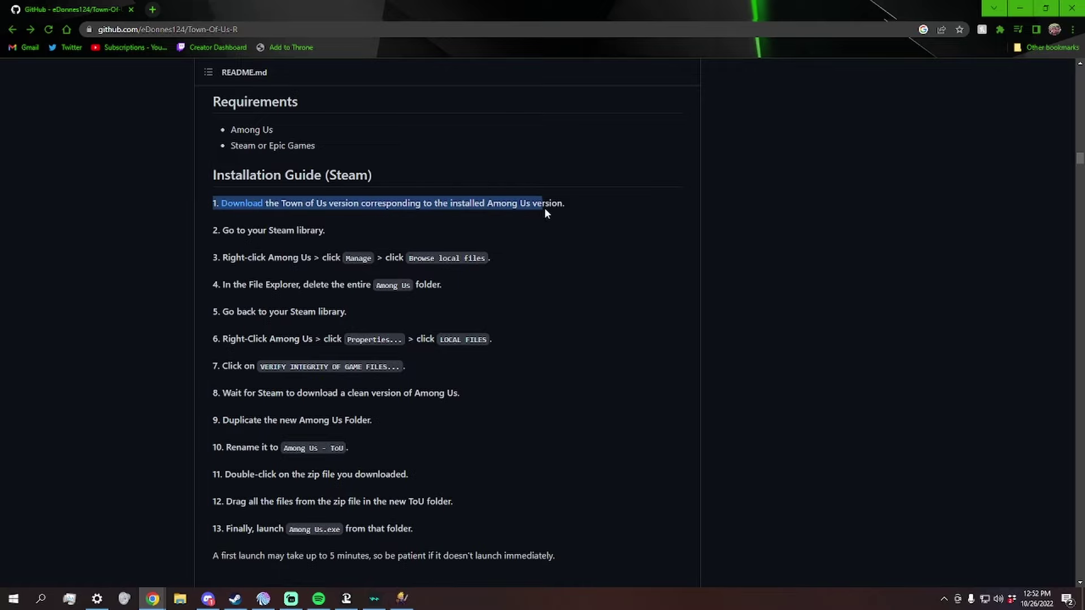
scroll(578, 220, up, 1)
scroll(578, 219, up, 3)
scroll(579, 222, up, 3)
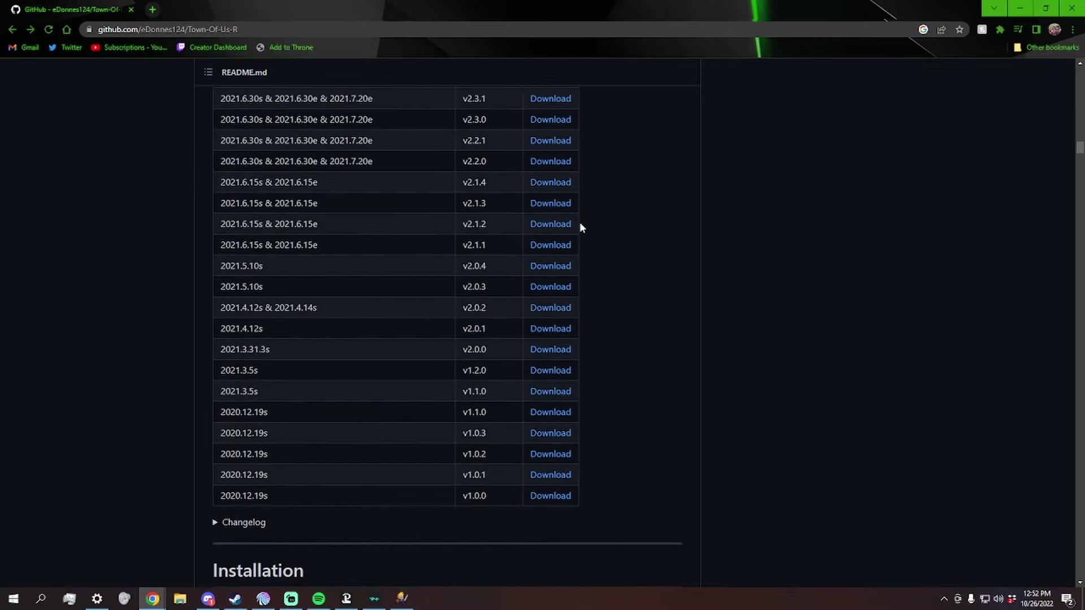
scroll(579, 222, up, 4)
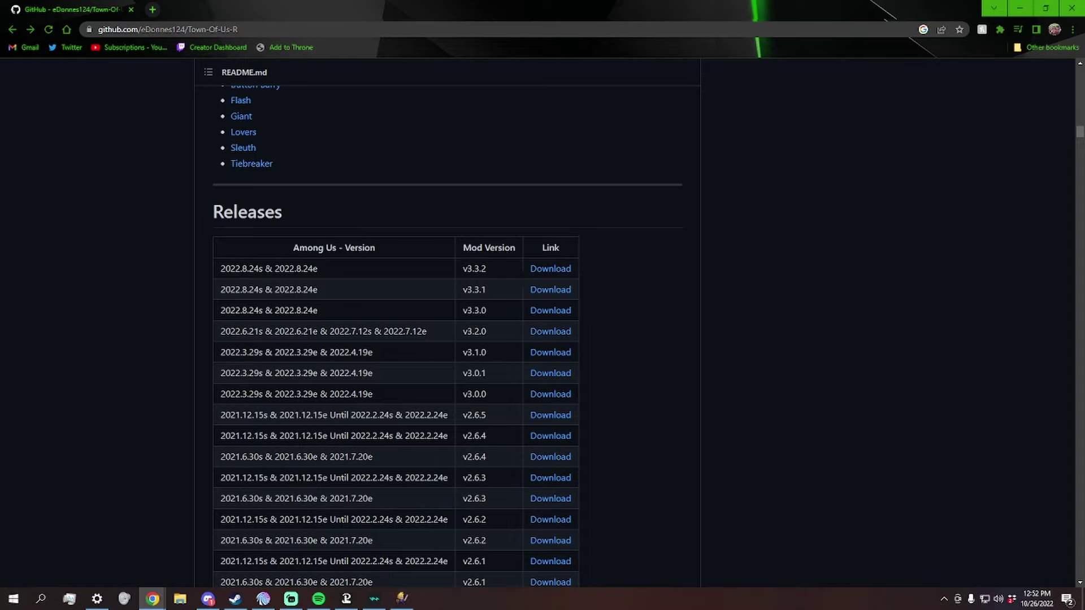
click(538, 273)
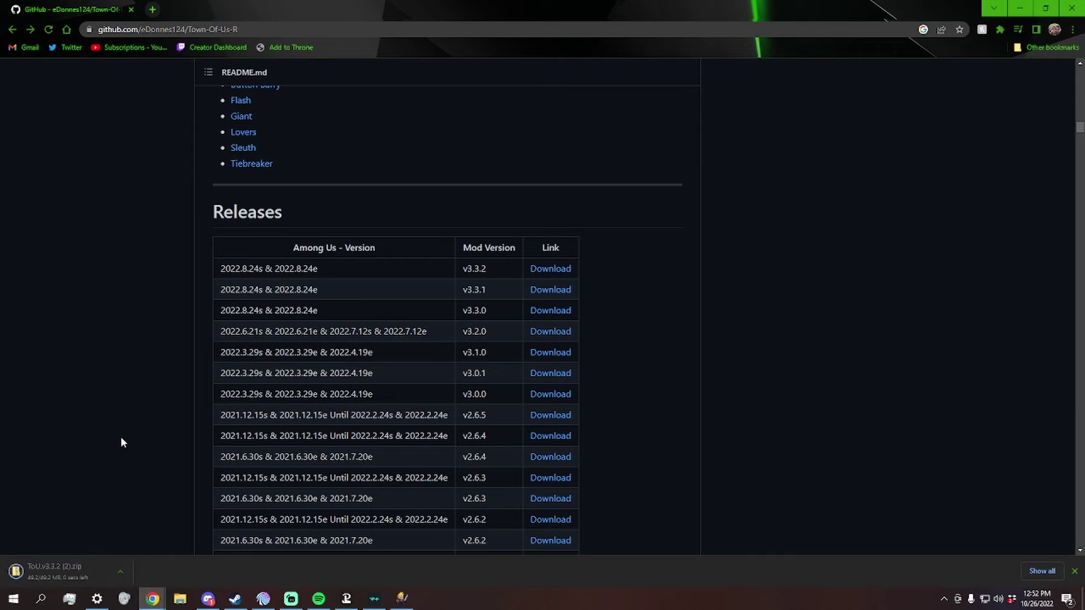
scroll(121, 442, down, 1)
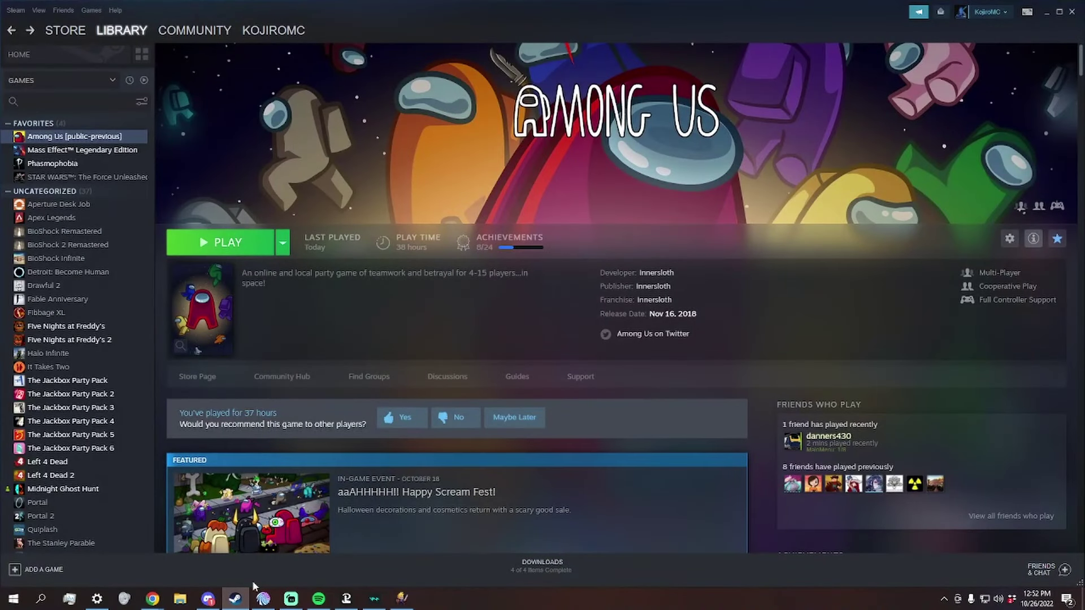
Select the public-previous beta branch in Among Us's Steam Properties and close the dialog.
right_click(95, 138)
mouse_move(115, 188)
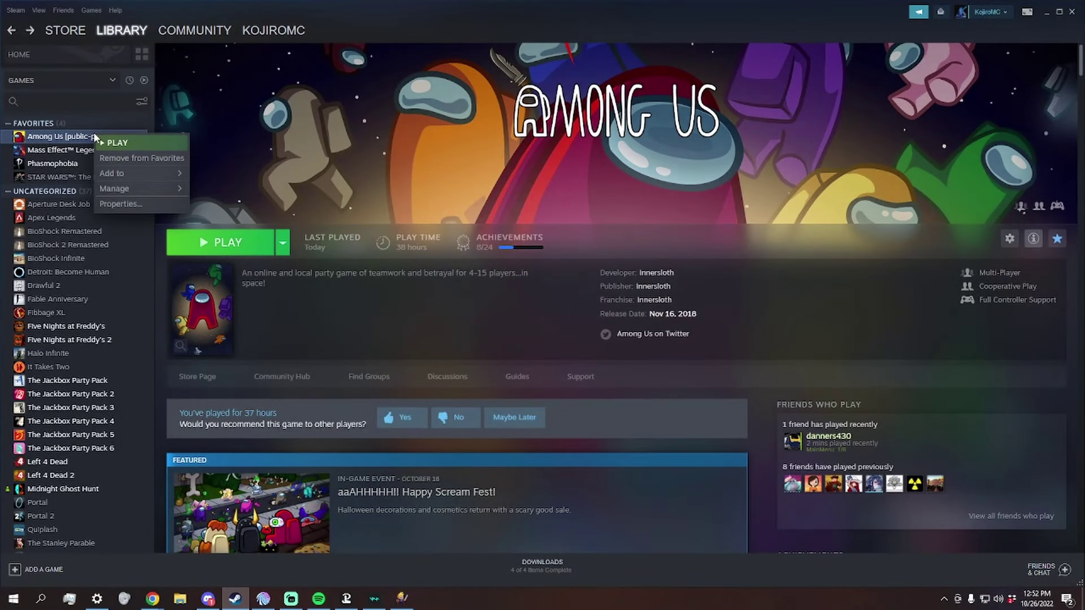
click(120, 205)
click(386, 285)
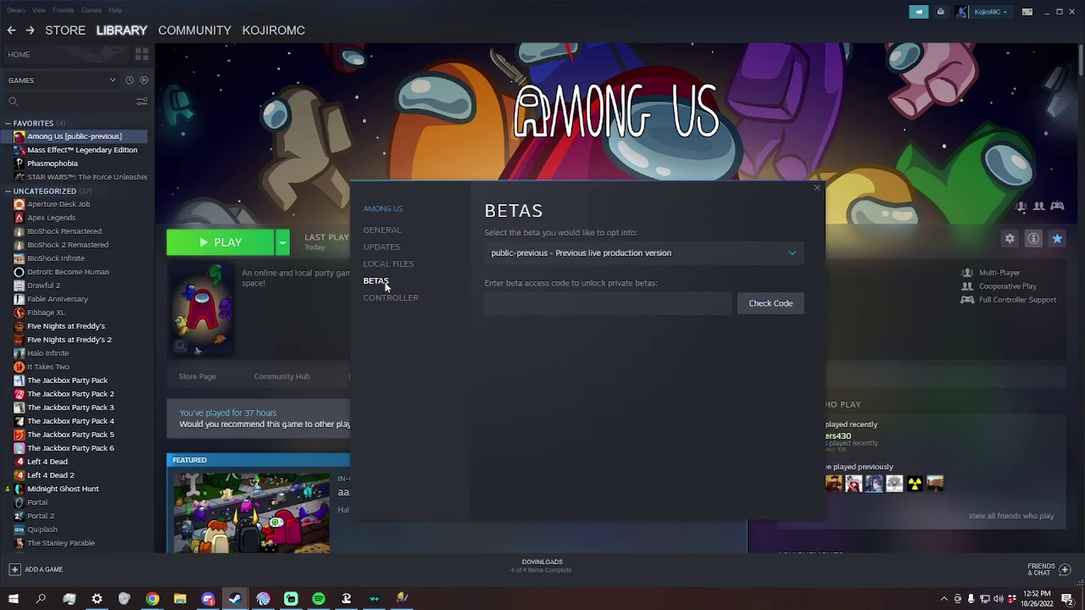
click(508, 259)
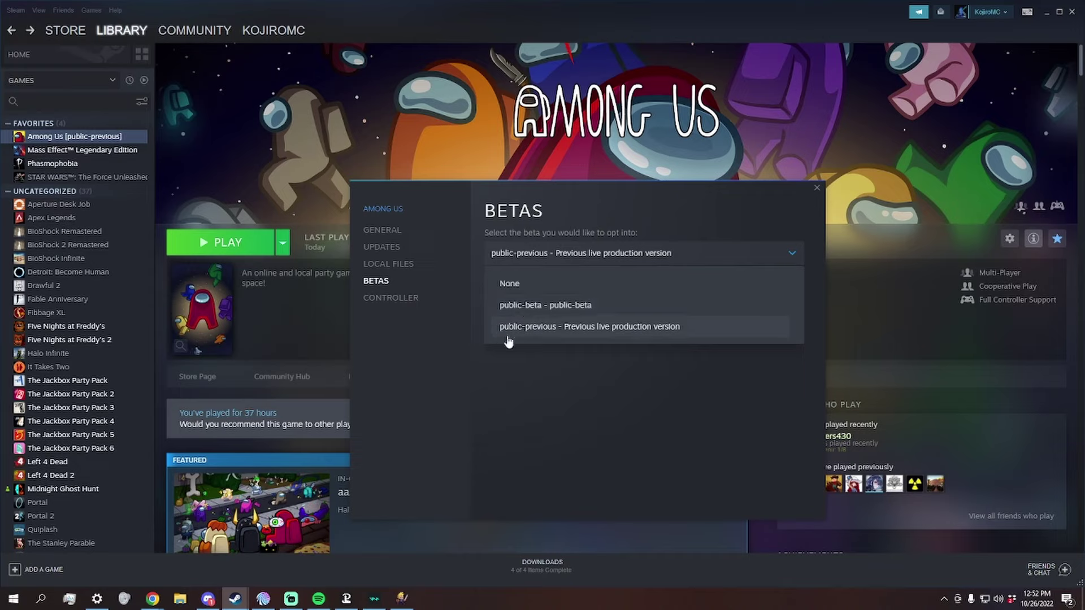
click(565, 329)
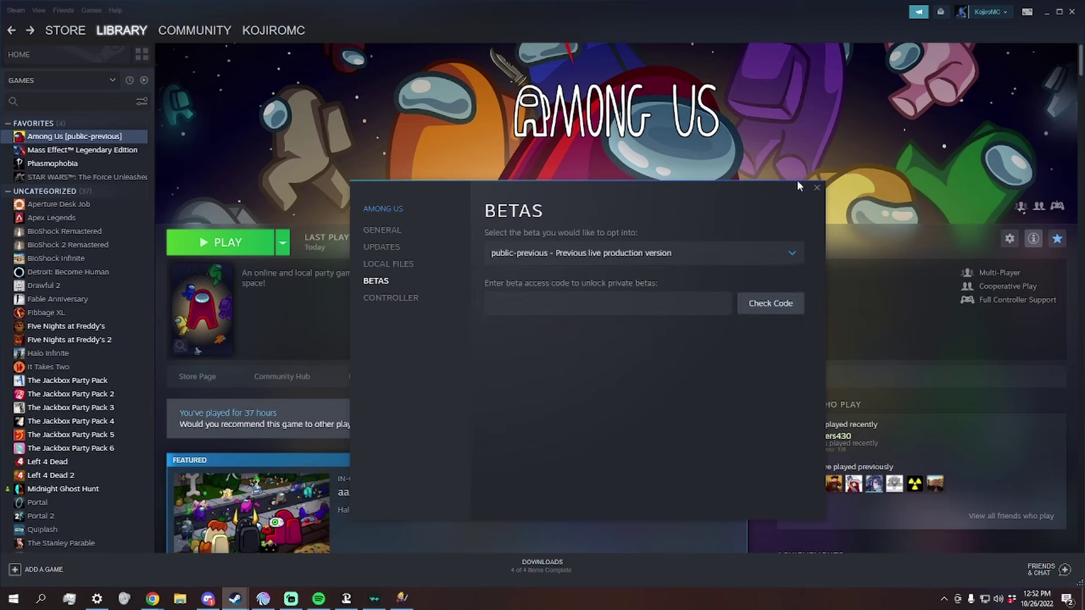
click(818, 189)
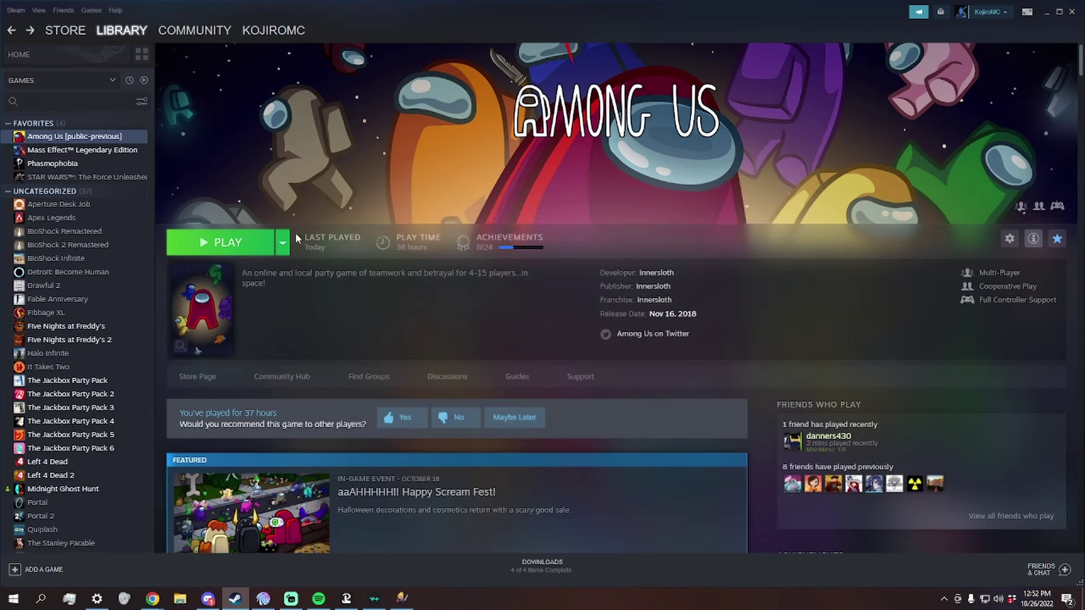
mouse_move(151, 600)
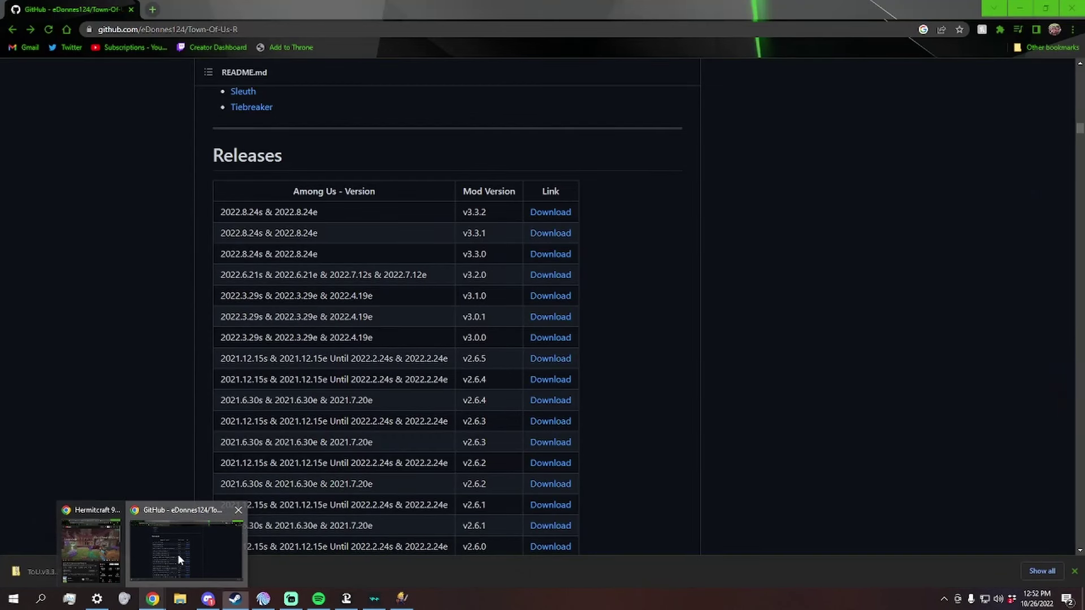
Return to GitHub and highlight guide step 3 about browsing local files.
click(177, 553)
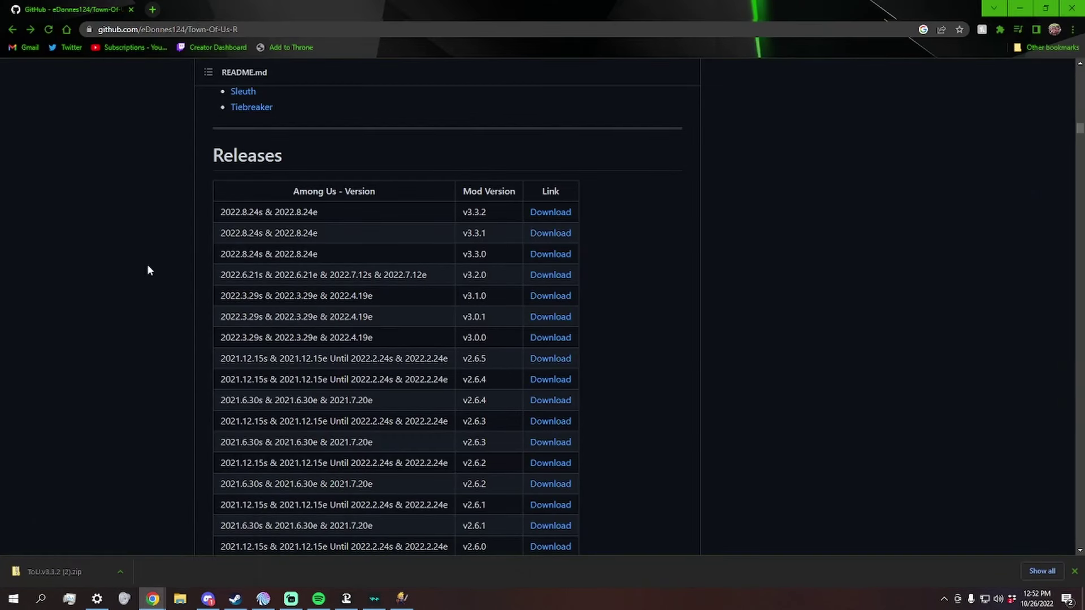
scroll(150, 250, up, 1)
scroll(150, 268, down, 2)
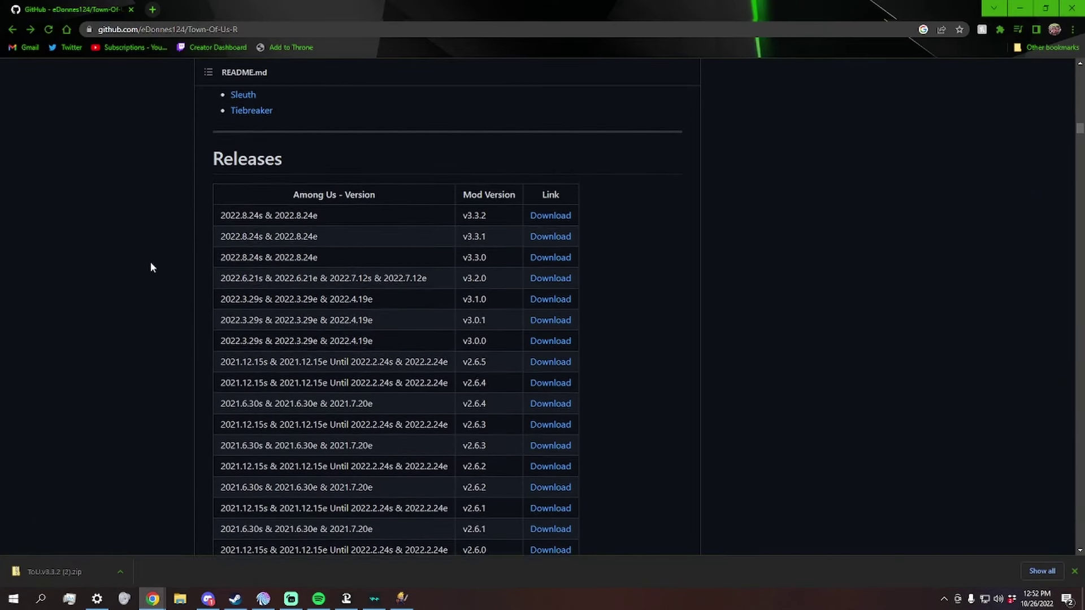
scroll(150, 269, down, 4)
scroll(151, 265, down, 3)
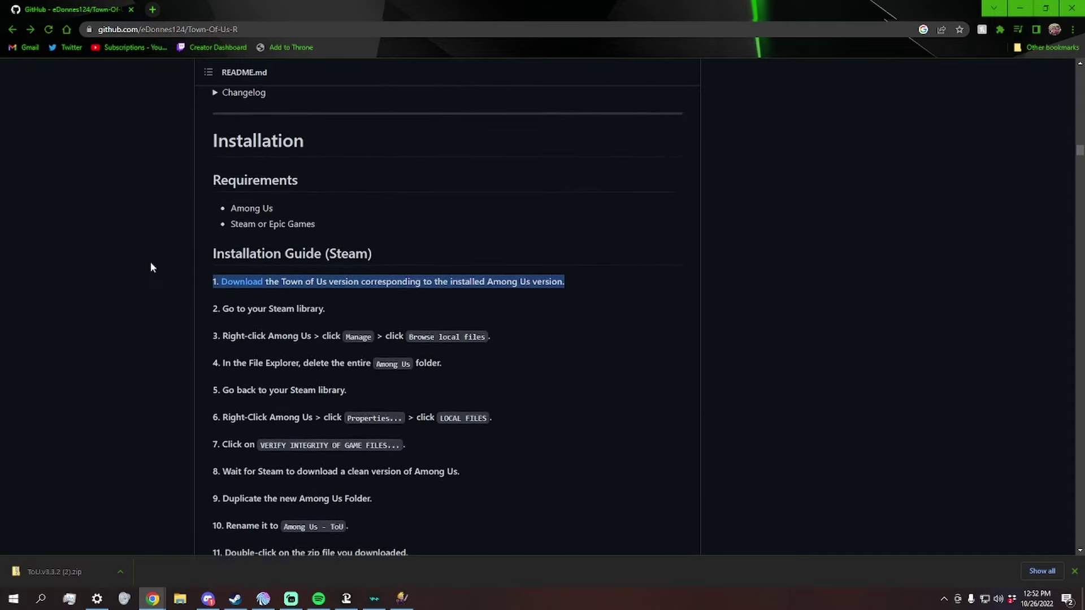
scroll(151, 266, down, 1)
drag(209, 256, 491, 258)
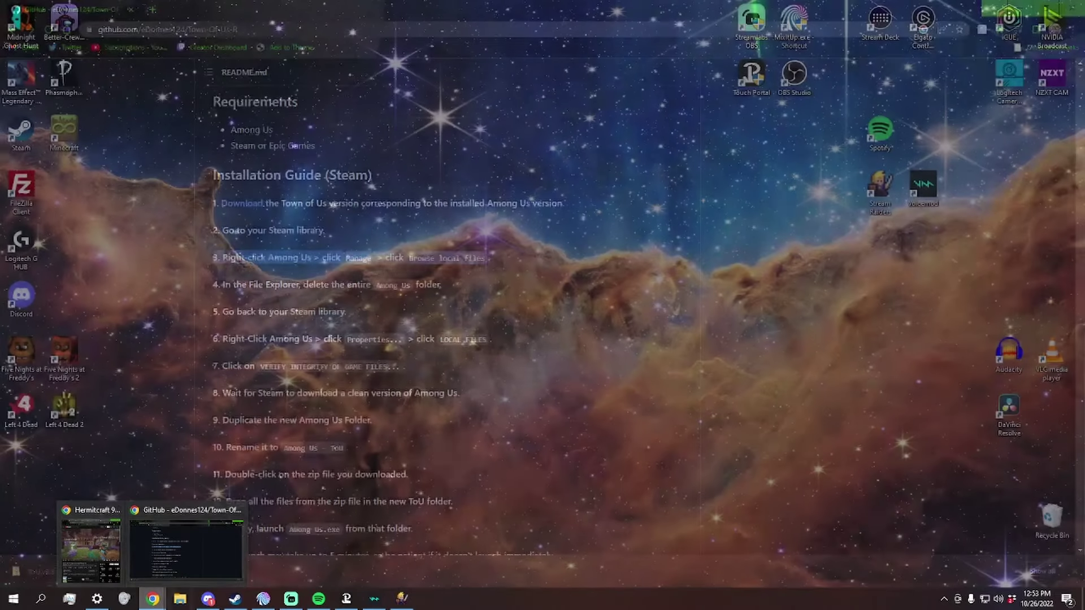
Open Among Us's installed files folder from Steam's Browse local files option.
click(234, 598)
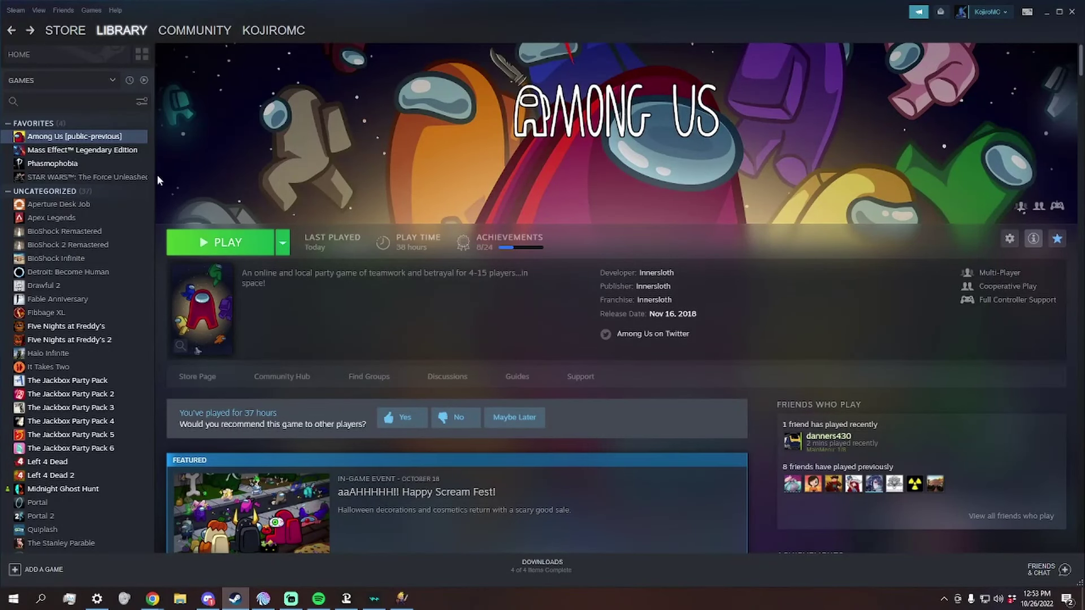
right_click(100, 138)
mouse_move(118, 193)
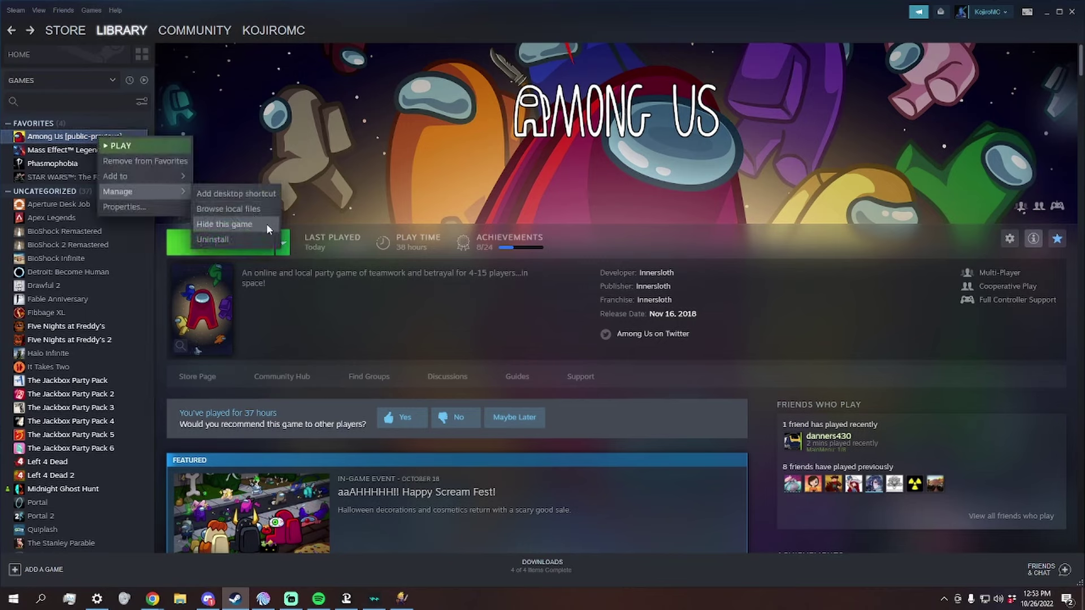
click(249, 210)
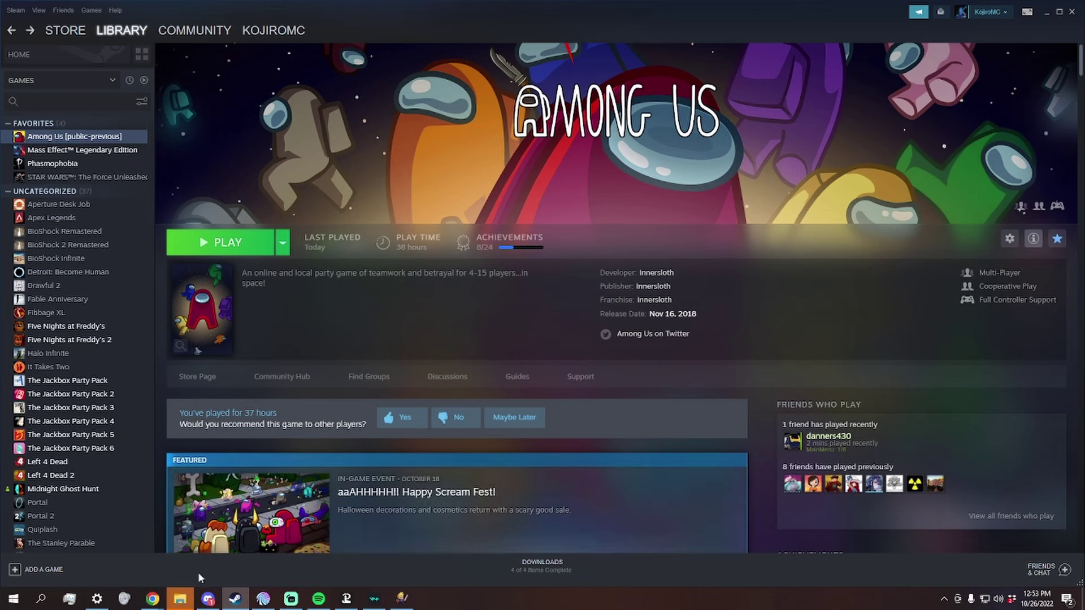
click(180, 599)
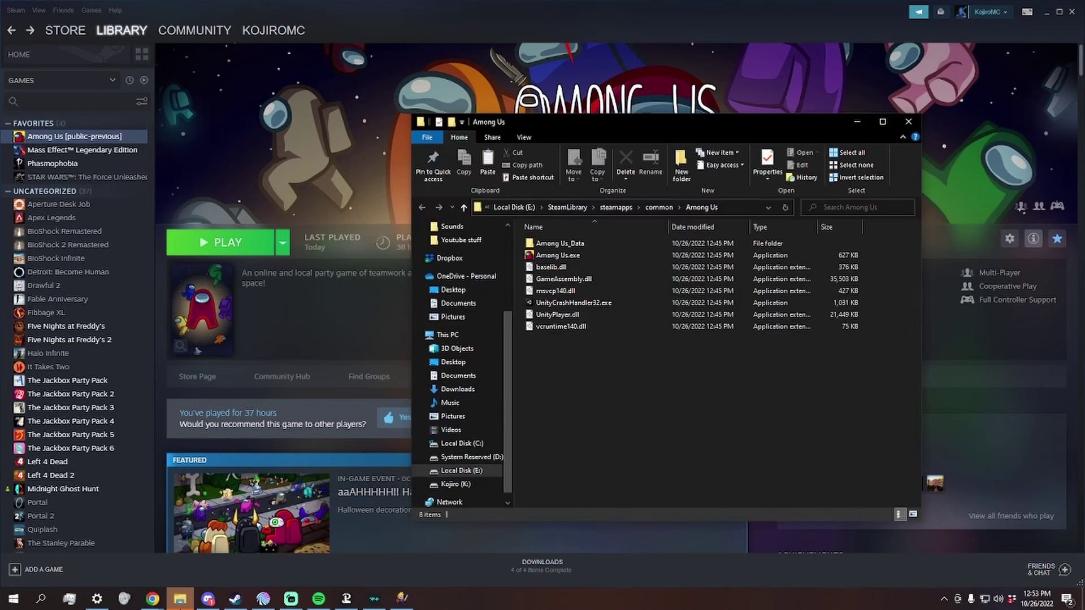
Delete the Among Us folder from Steam's common games folder and return to the guide.
click(659, 207)
right_click(578, 248)
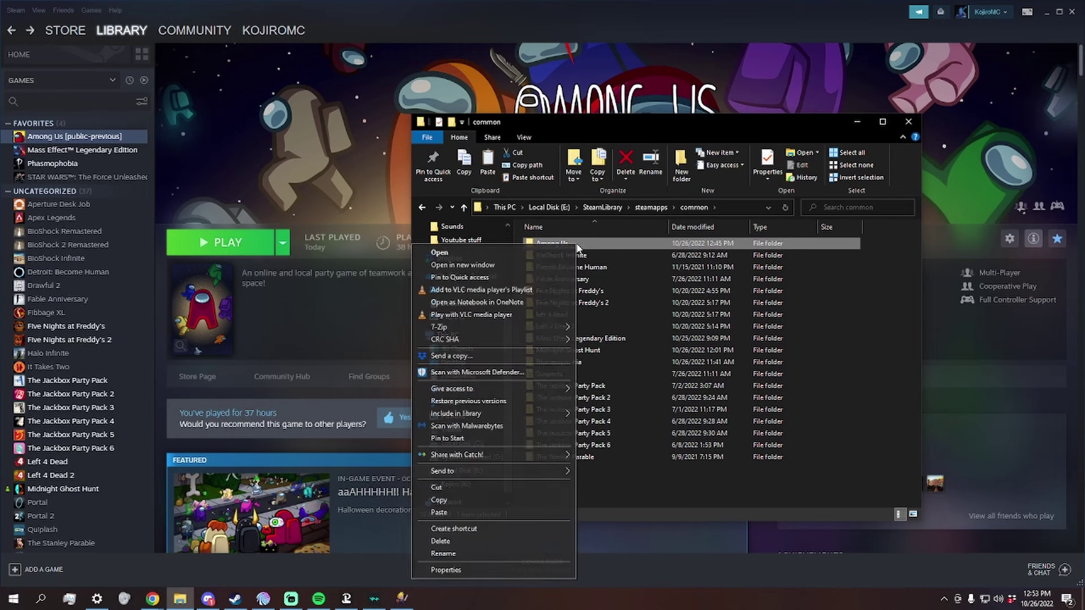
click(472, 542)
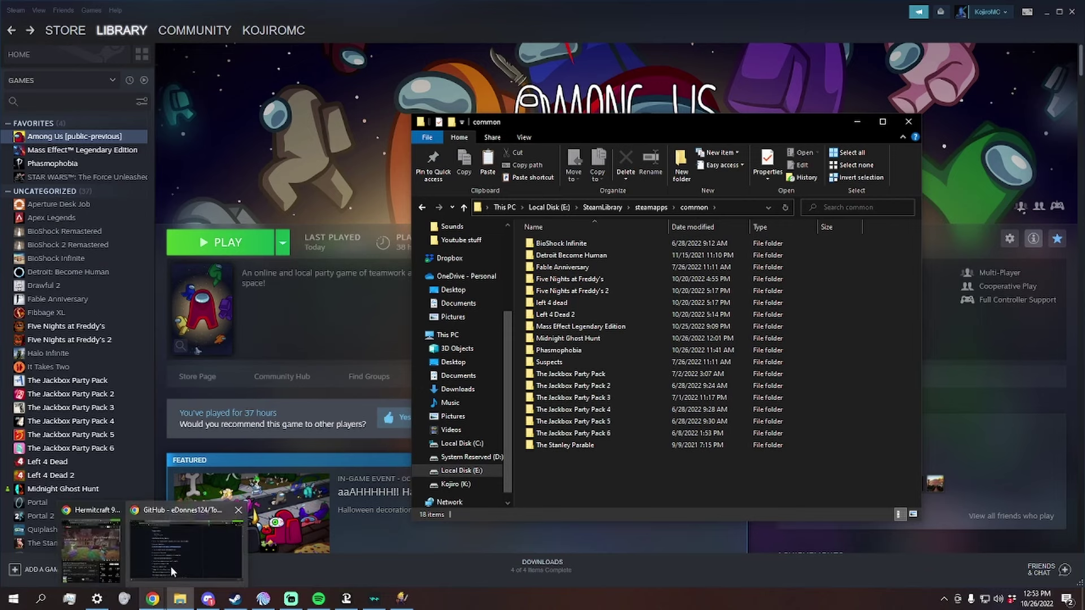
click(170, 567)
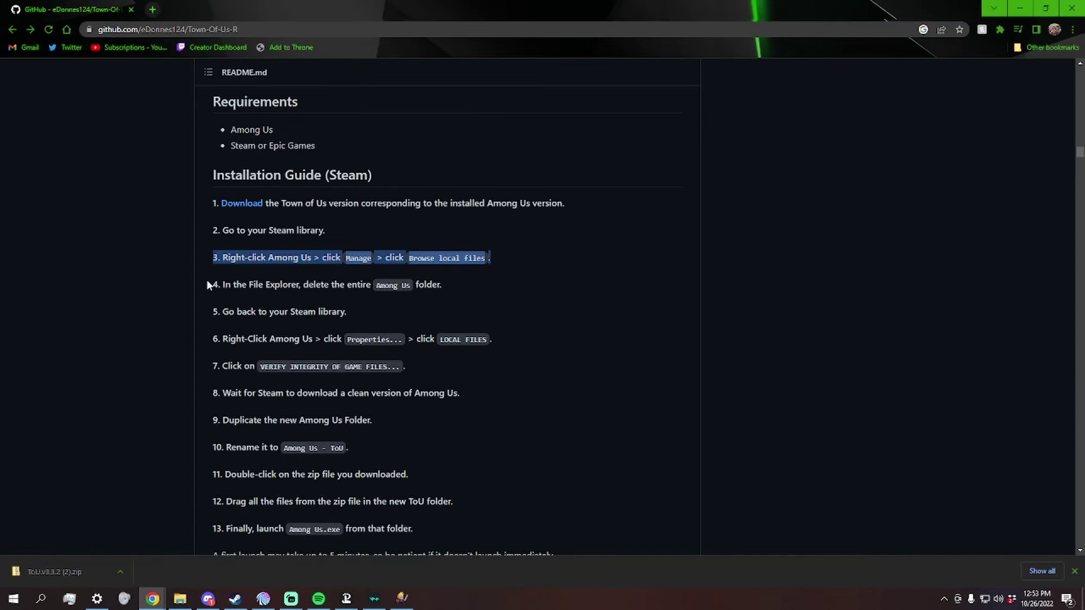
Highlight guide steps 4 through 7, from deleting the folder to verifying game files.
drag(212, 285, 448, 289)
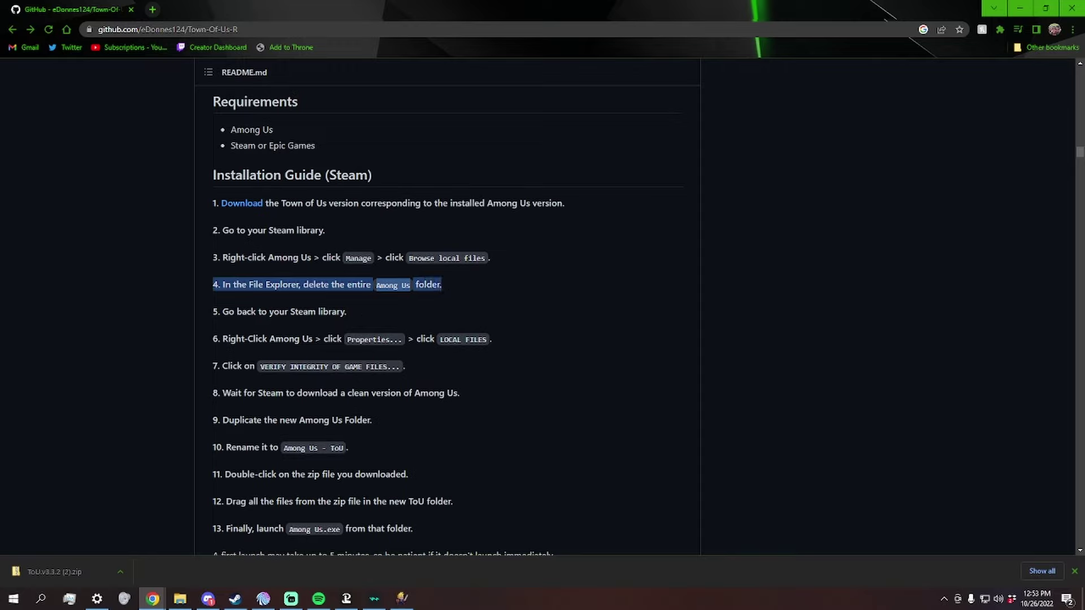
drag(212, 312, 359, 321)
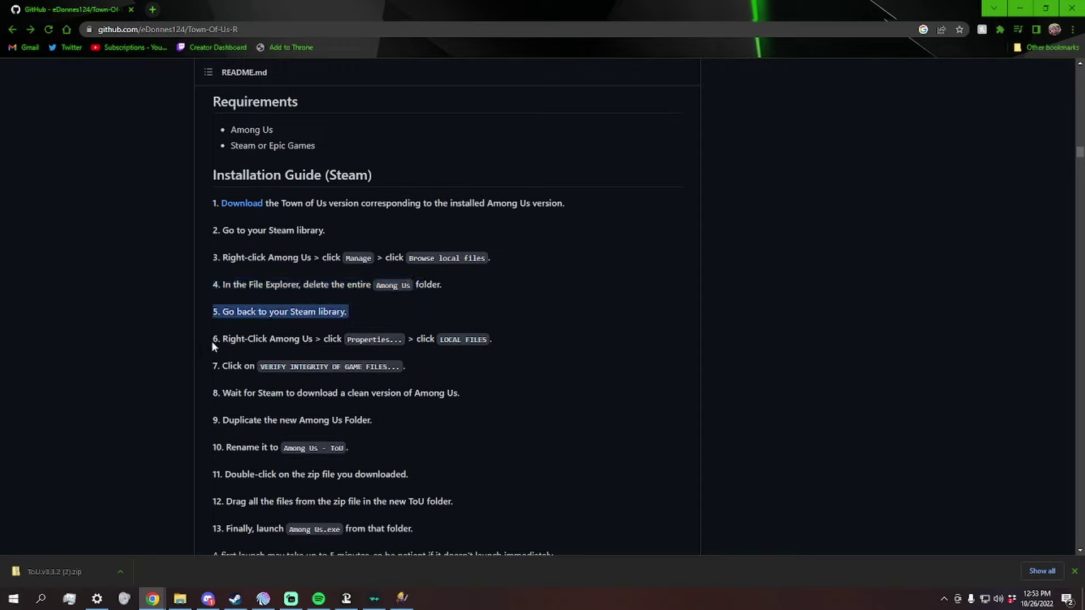
drag(212, 339, 496, 343)
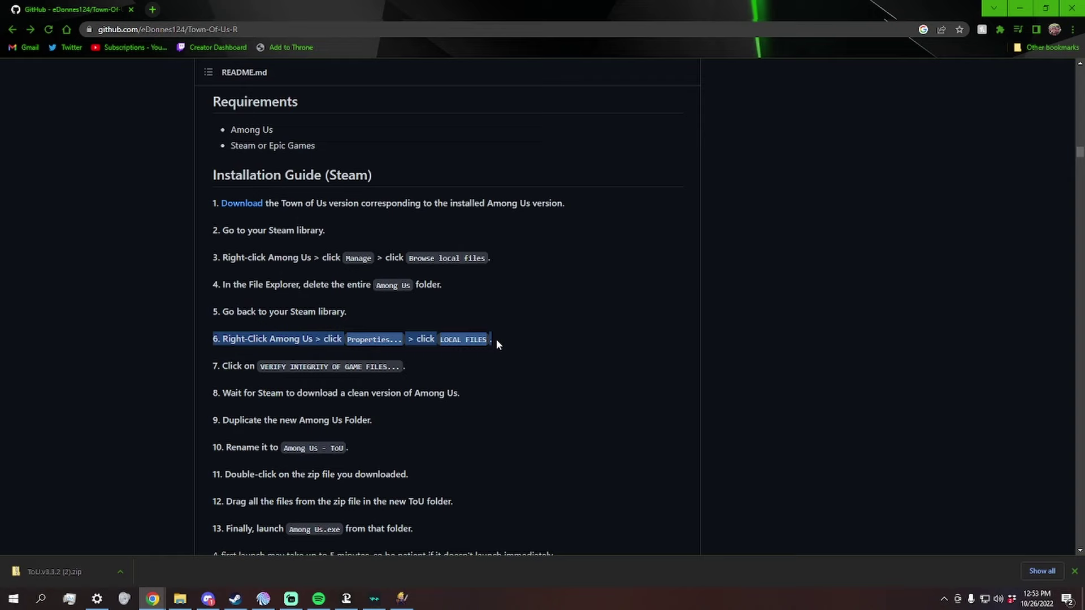
drag(212, 367, 424, 361)
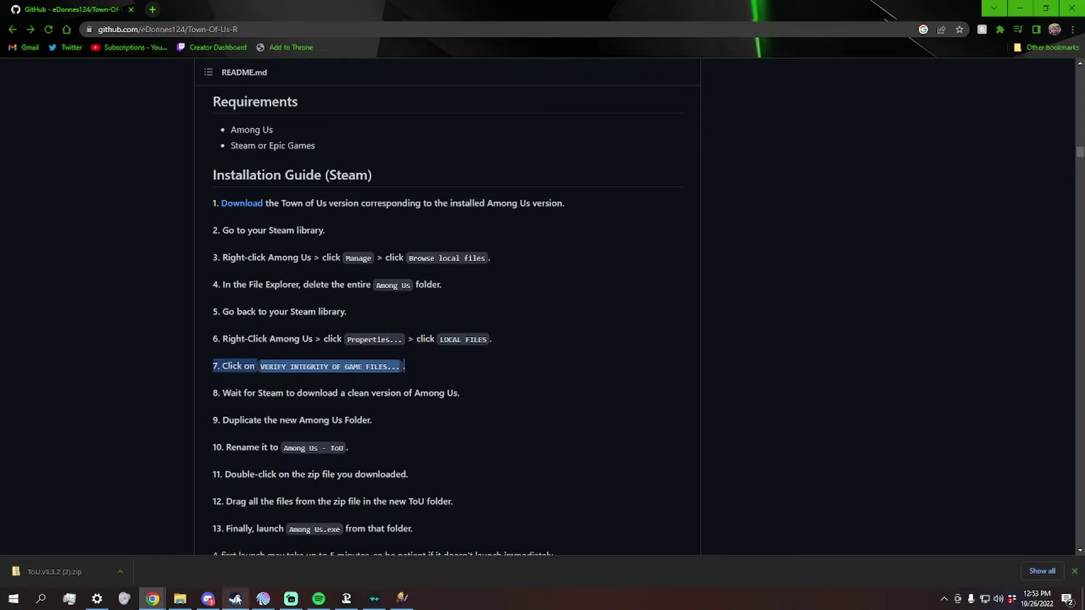
click(235, 599)
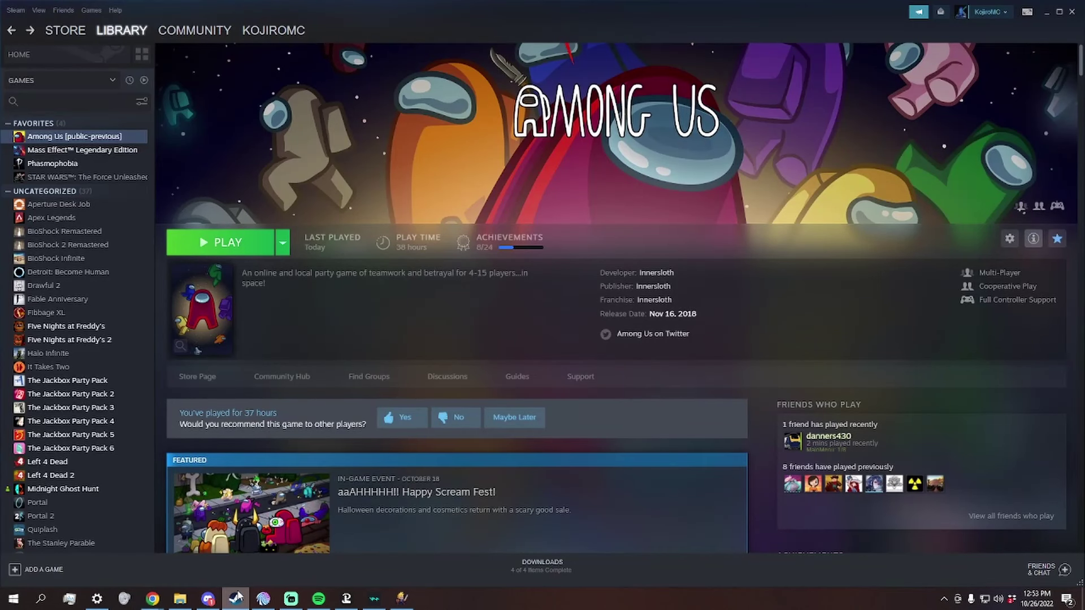
Run Verify integrity of game files for Among Us from its Local Files properties.
right_click(102, 138)
mouse_move(120, 190)
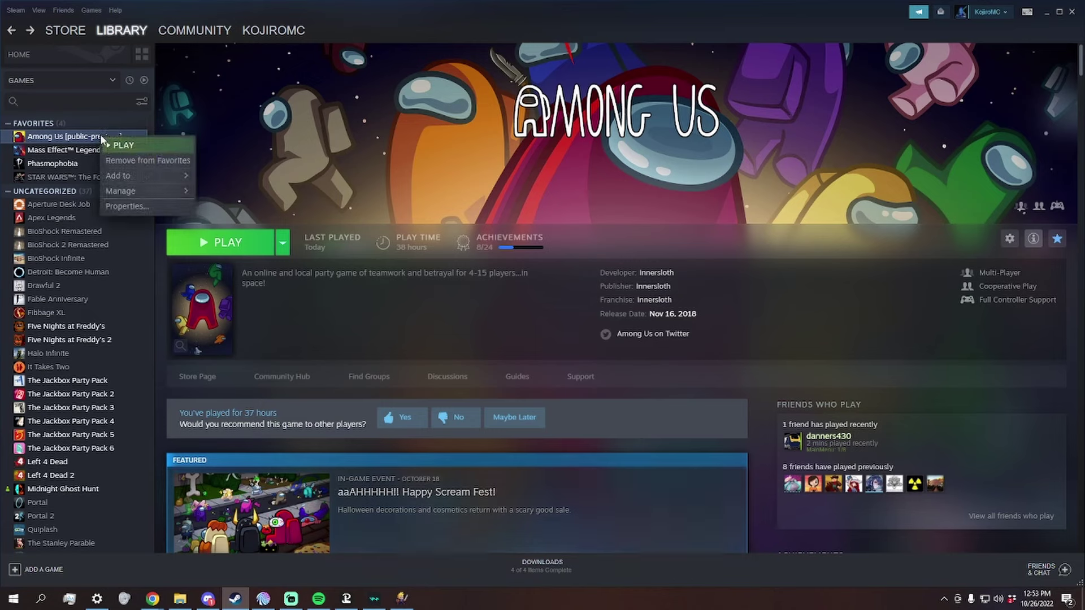
click(127, 206)
click(394, 268)
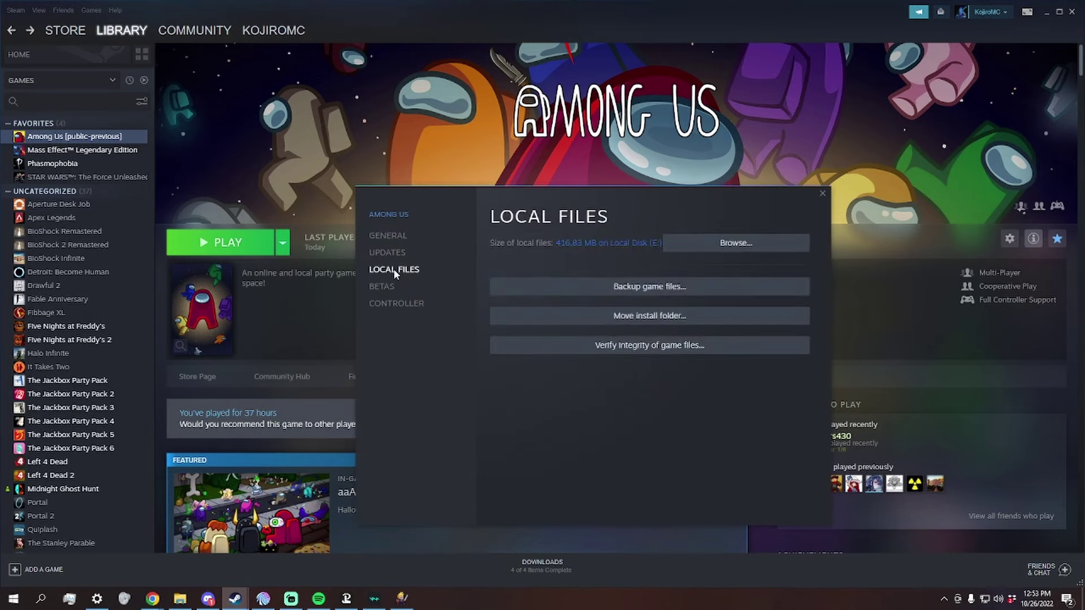
click(653, 351)
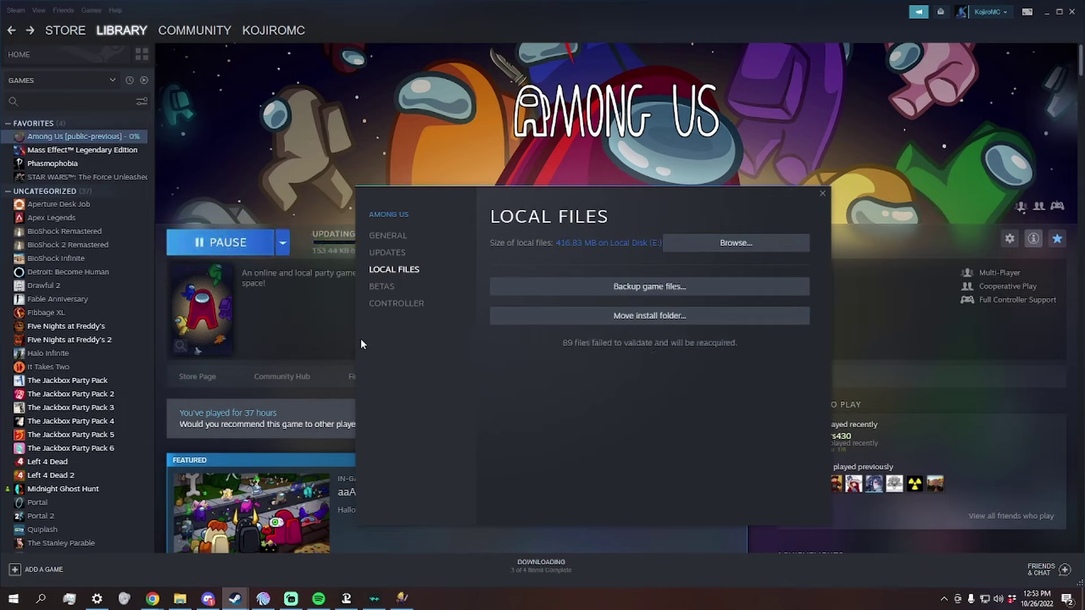
click(822, 194)
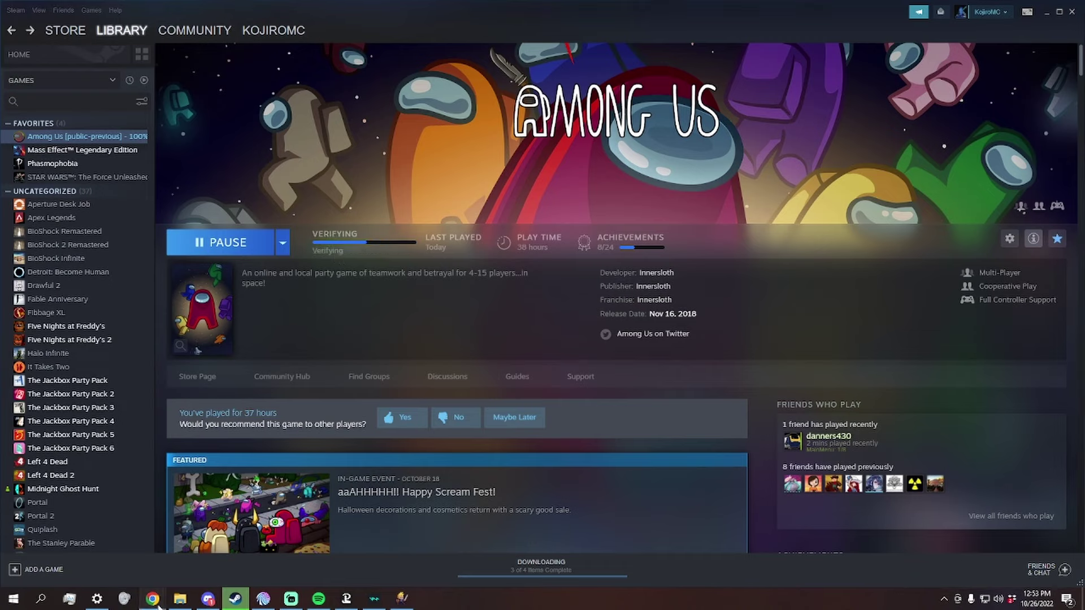
click(185, 579)
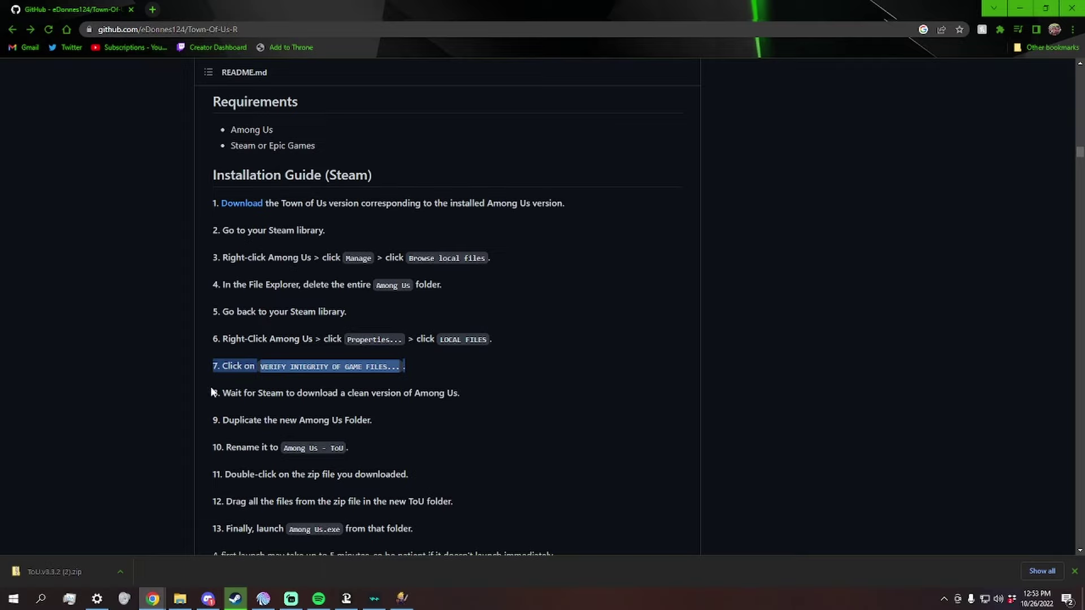
Highlight guide steps 8 and 9 on waiting for the download and duplicating the folder.
drag(211, 386, 441, 402)
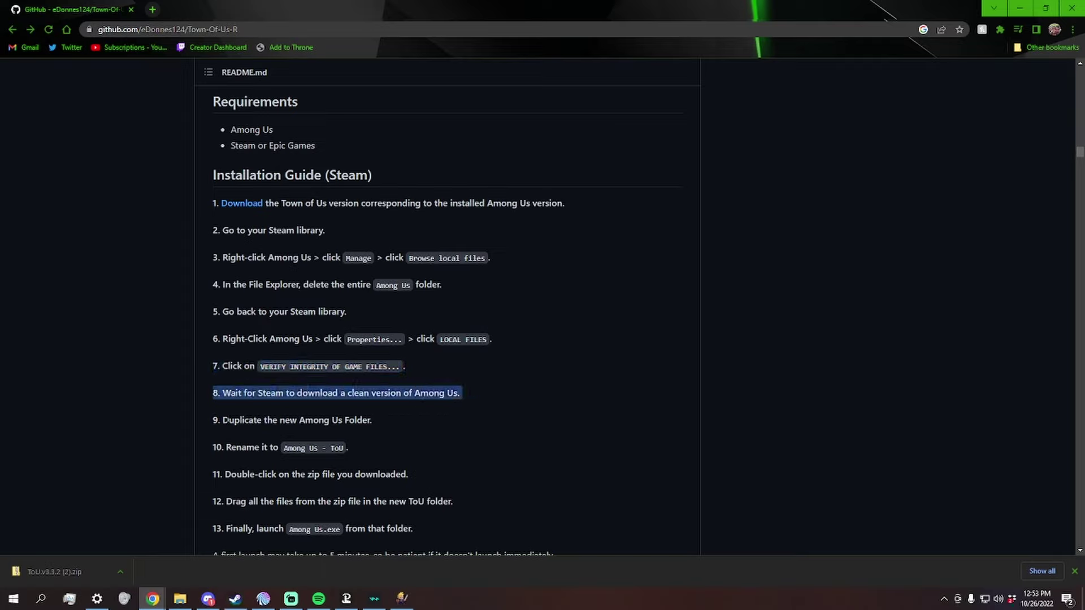
mouse_move(210, 421)
mouse_down()
mouse_move(378, 420)
mouse_move(193, 450)
mouse_up()
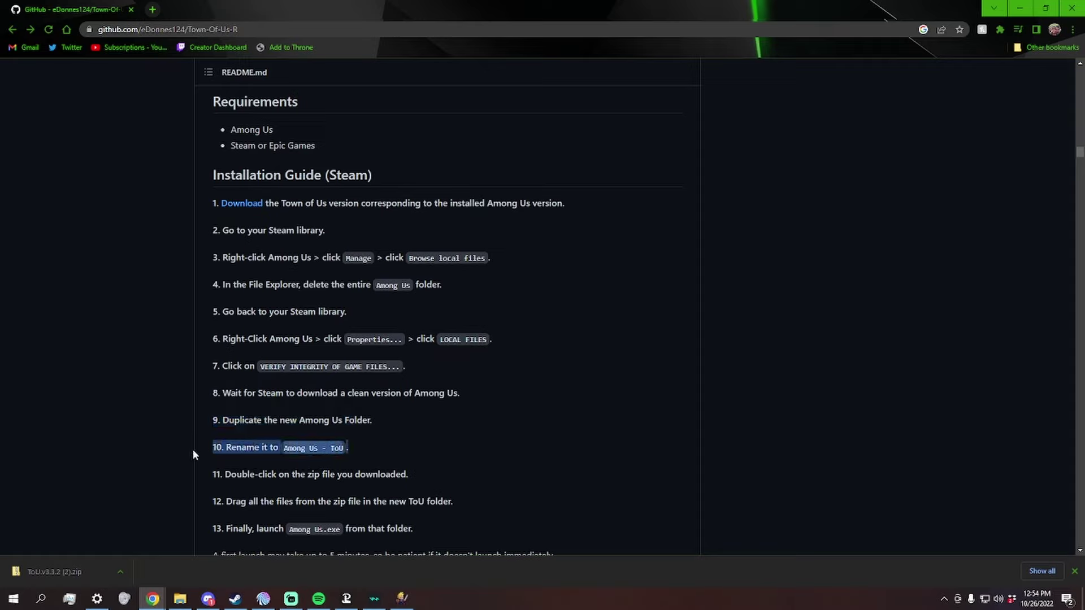
click(235, 599)
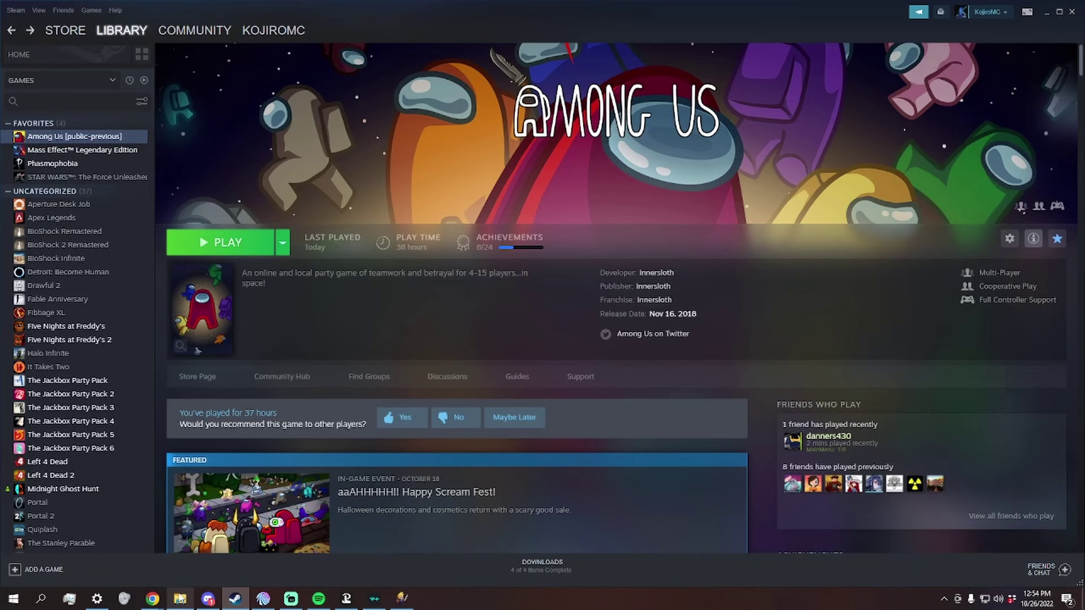
Copy the fresh Among Us folder from the common folder onto the desktop.
click(181, 598)
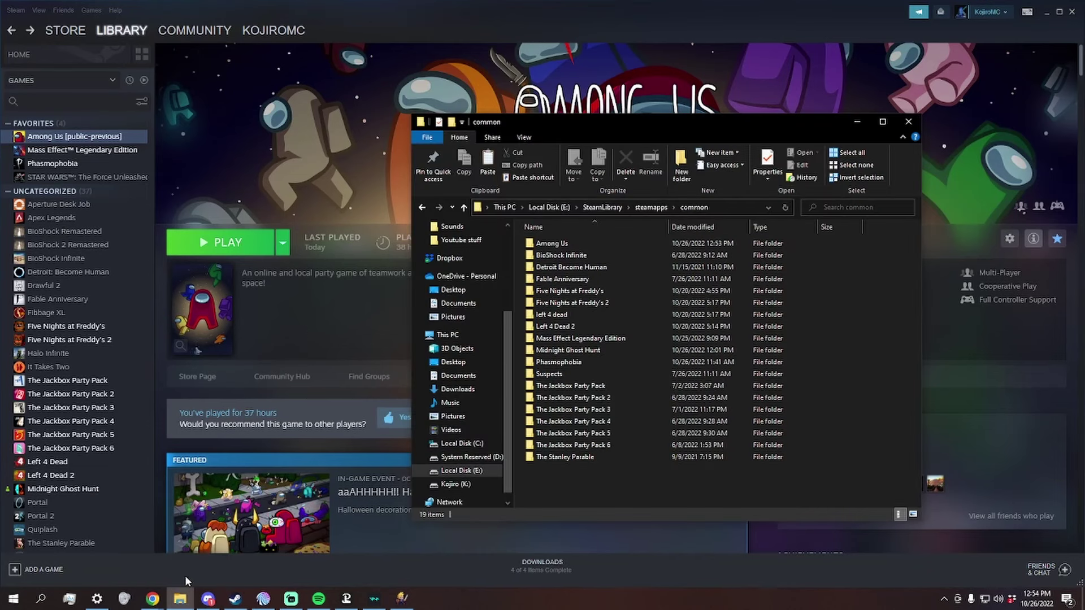
right_click(566, 246)
click(476, 499)
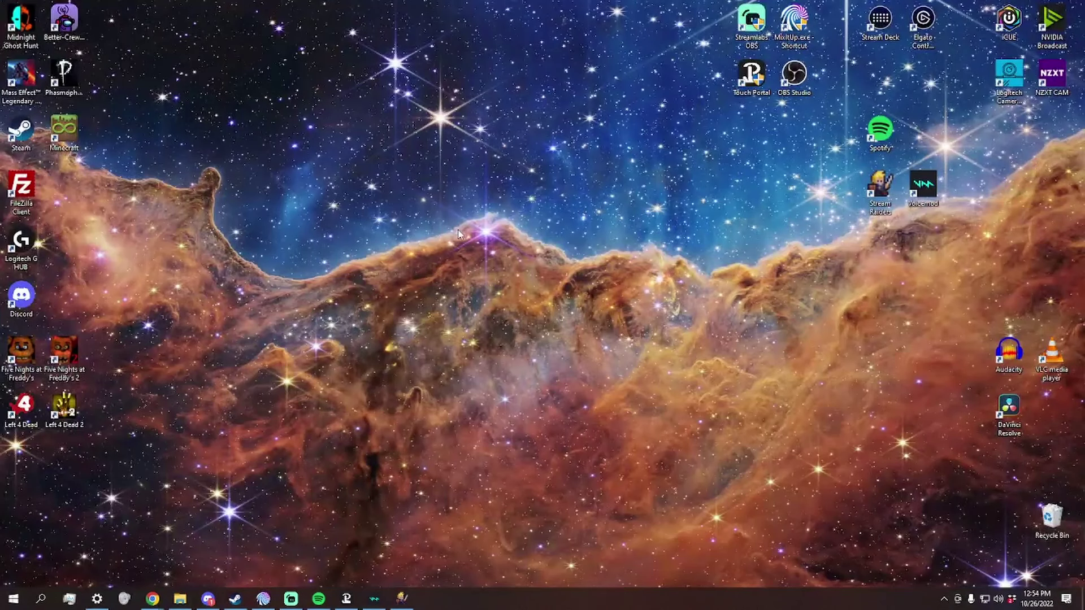
right_click(471, 234)
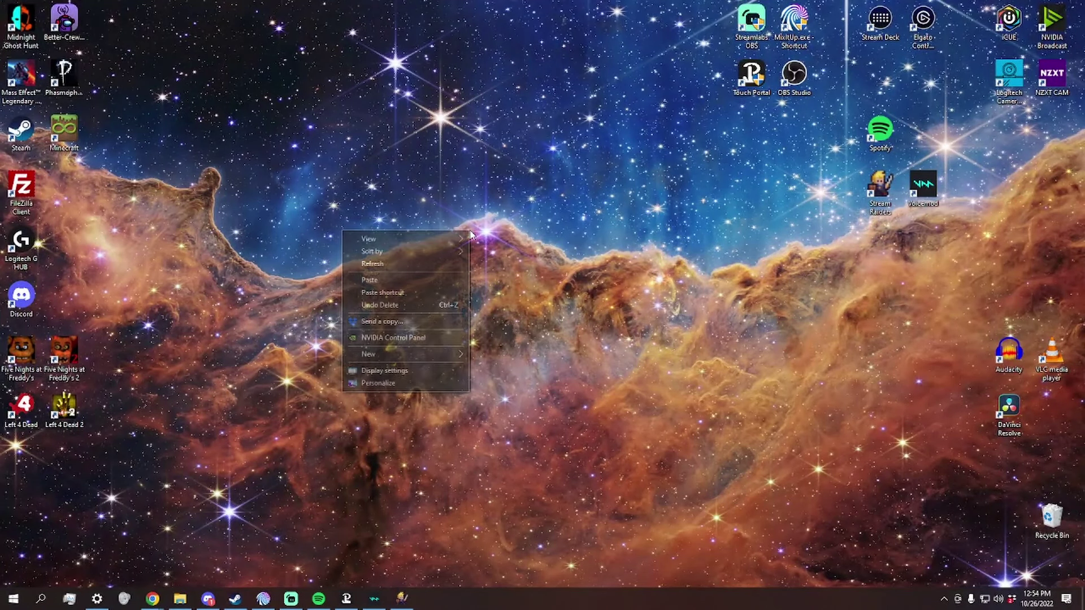
click(424, 274)
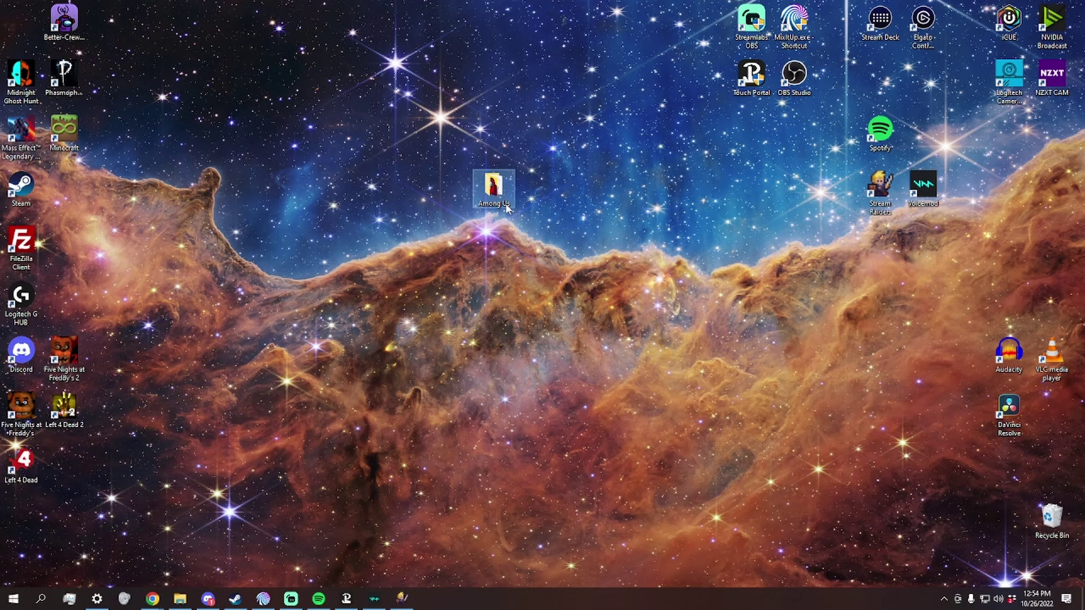
Rename the desktop copy to 'Among Us - ToU Modded' and open it.
key(F2)
click(513, 205)
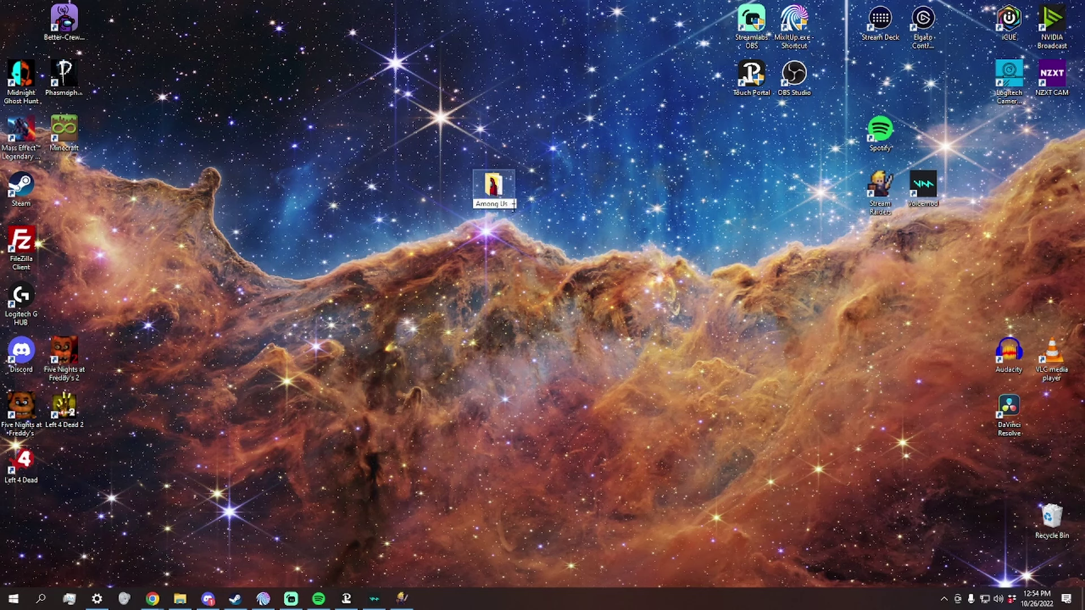
text(Modd)
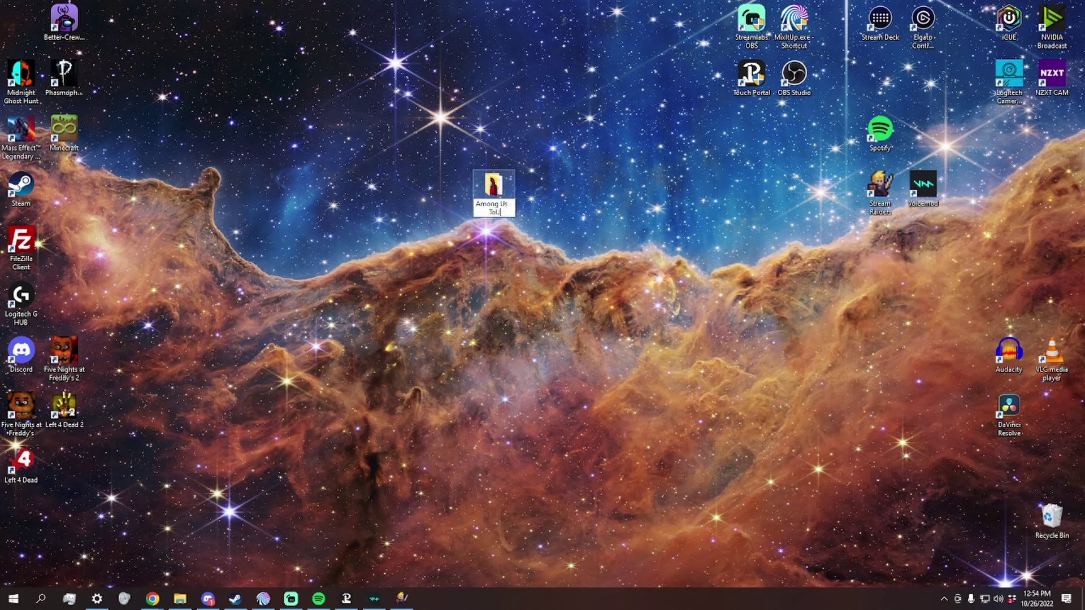
text(ed)
key(Return)
double_click(498, 195)
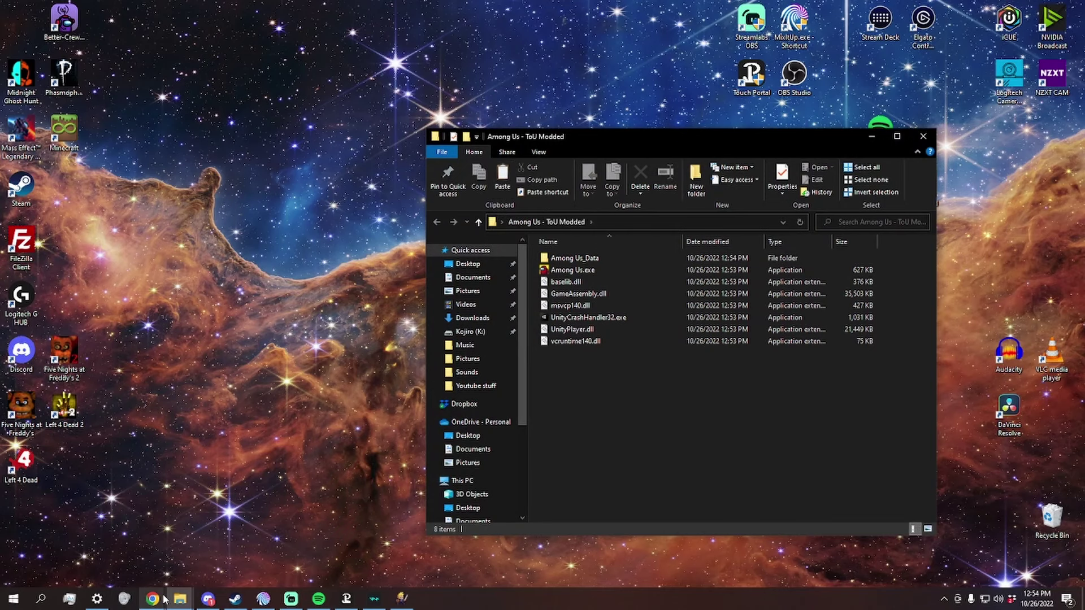
Highlight README steps 11 and 12 on opening the zip and moving its files.
mouse_move(152, 599)
click(172, 552)
scroll(144, 434, down, 3)
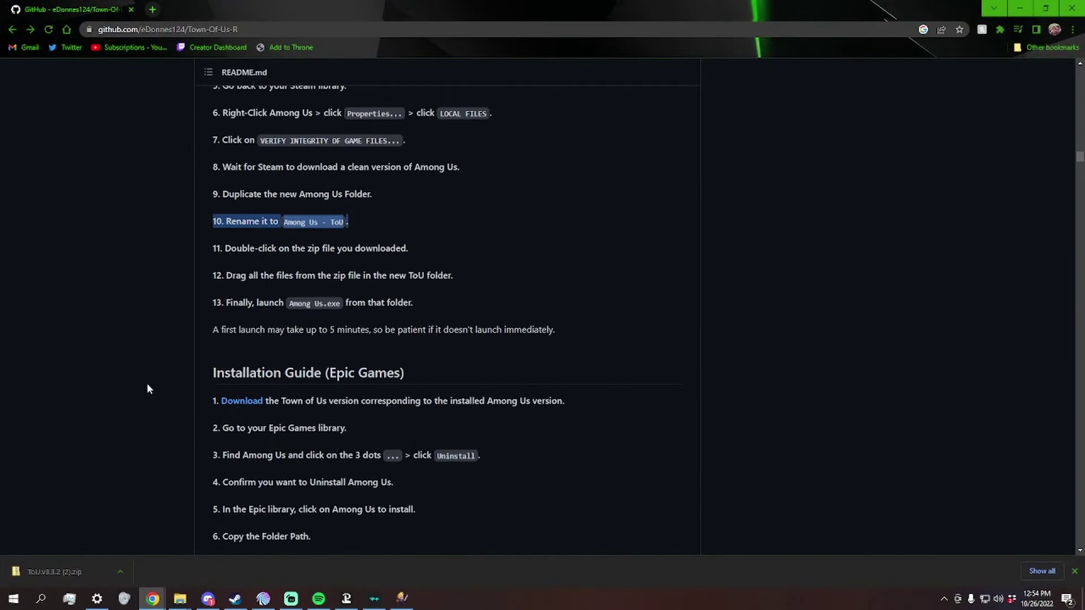
drag(206, 247, 454, 249)
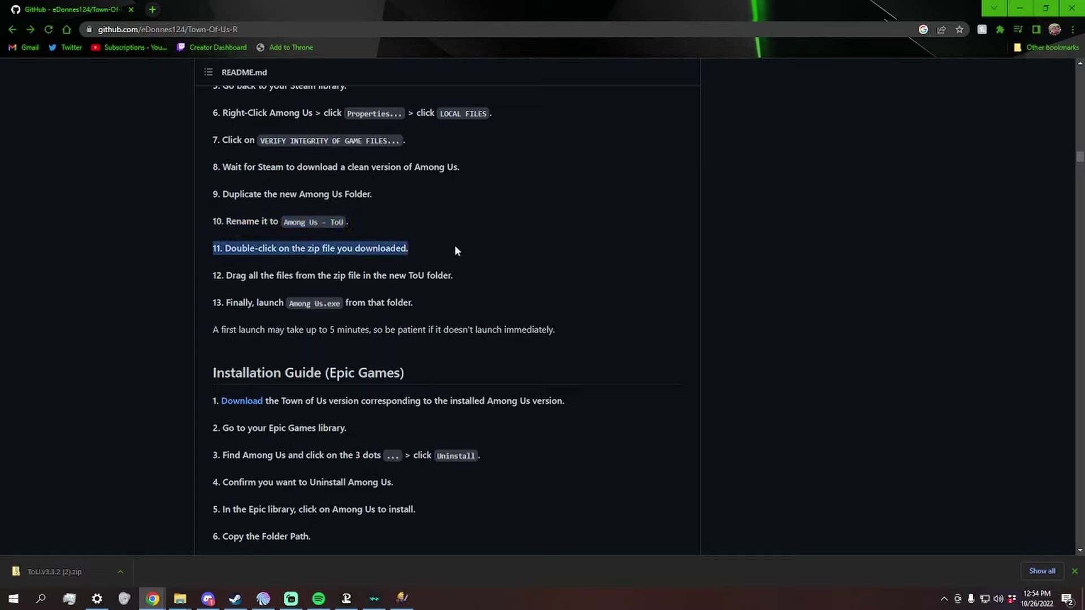
drag(211, 275, 422, 275)
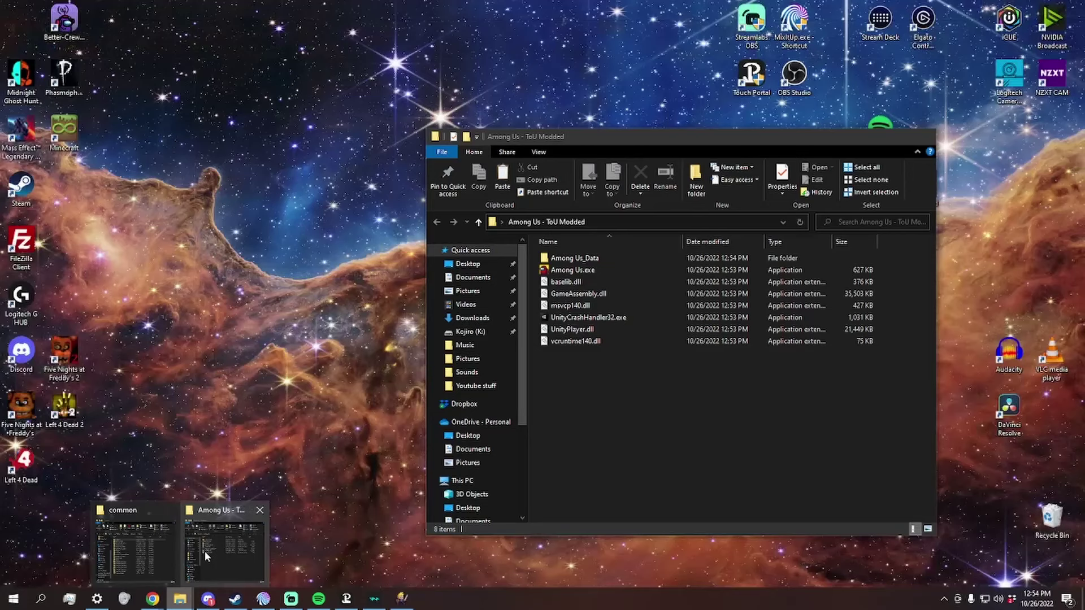
Copy the five mod files from the ToU.v3.3.2 (2).zip archive in Downloads.
click(205, 552)
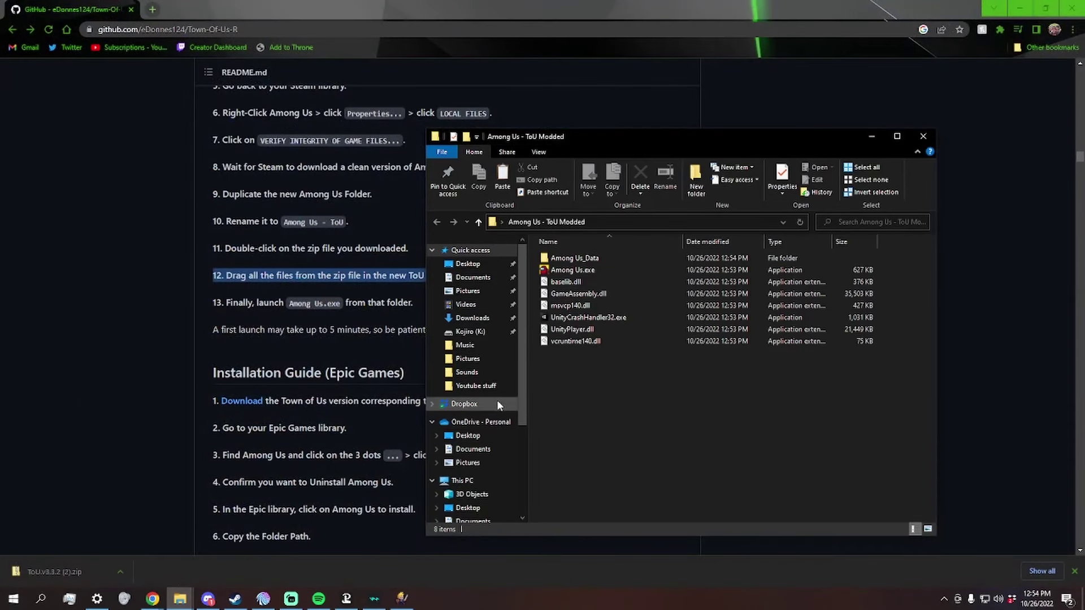
click(473, 320)
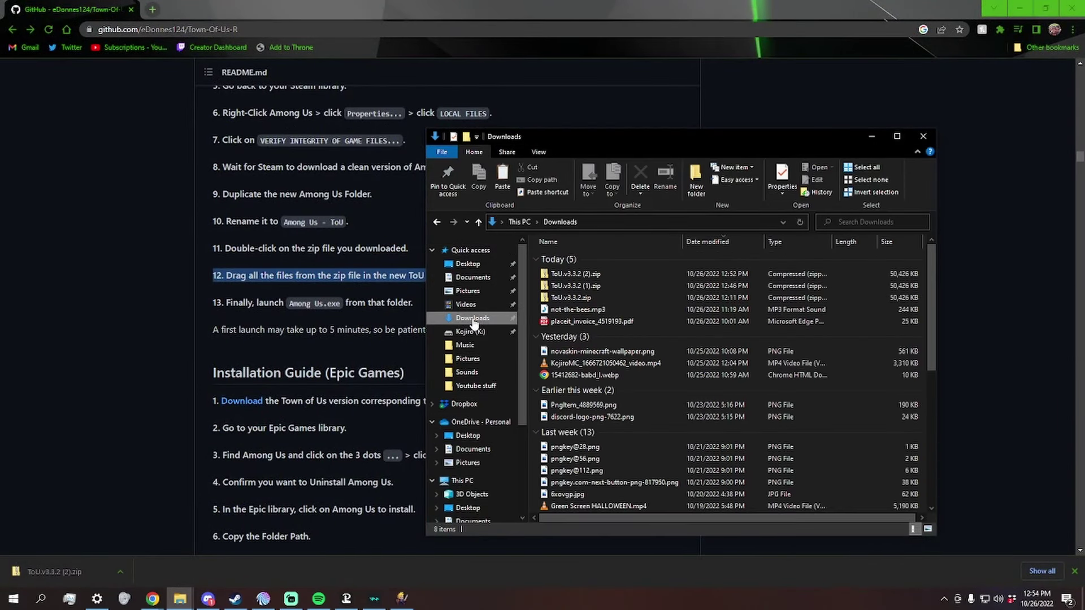
double_click(565, 273)
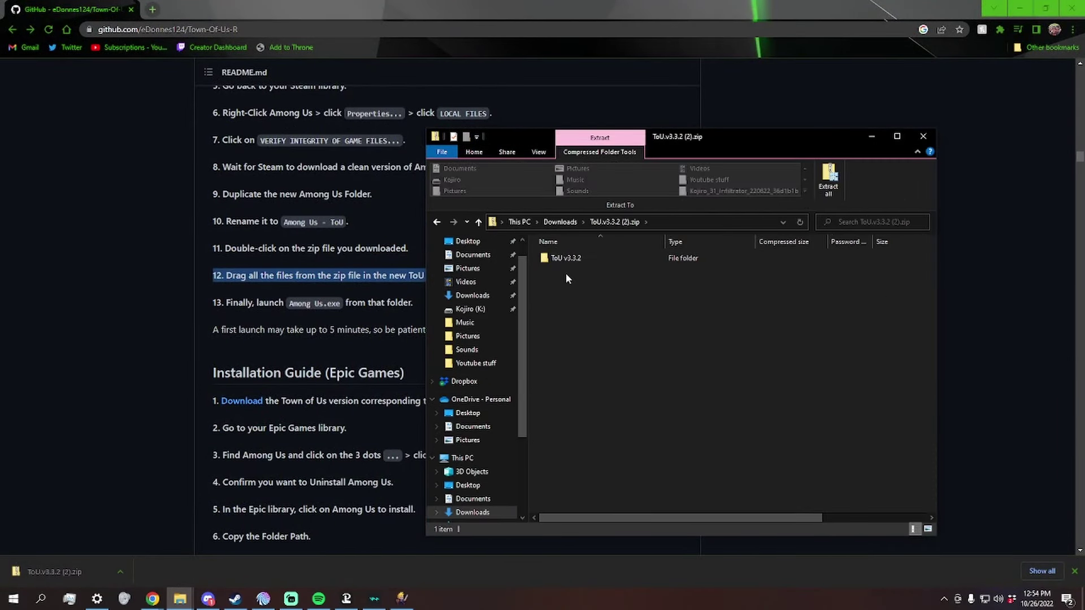
double_click(569, 260)
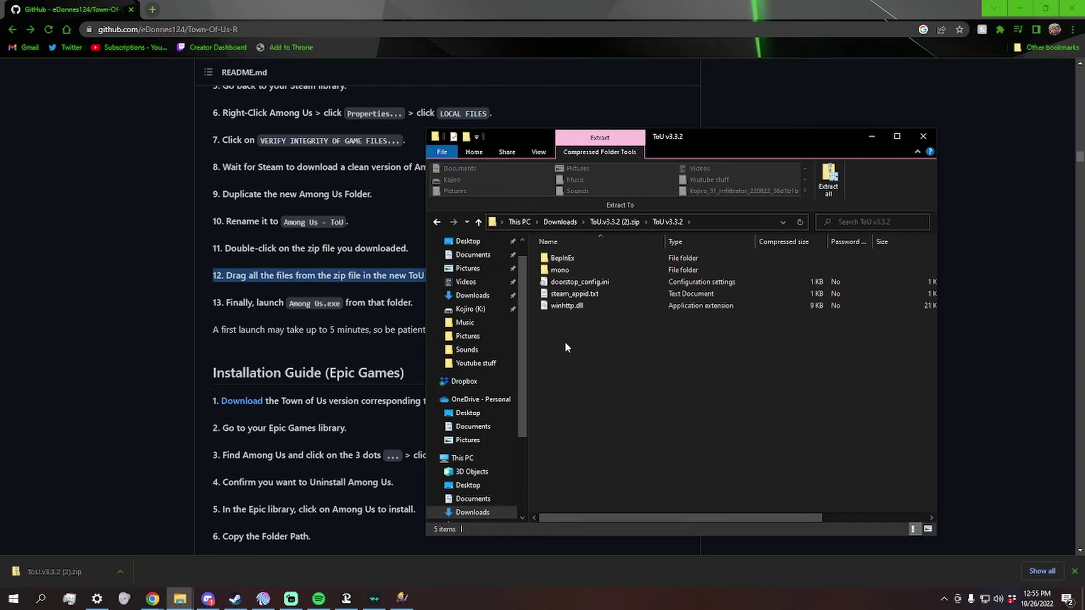
click(566, 305)
drag(575, 255, 574, 258)
right_click(576, 272)
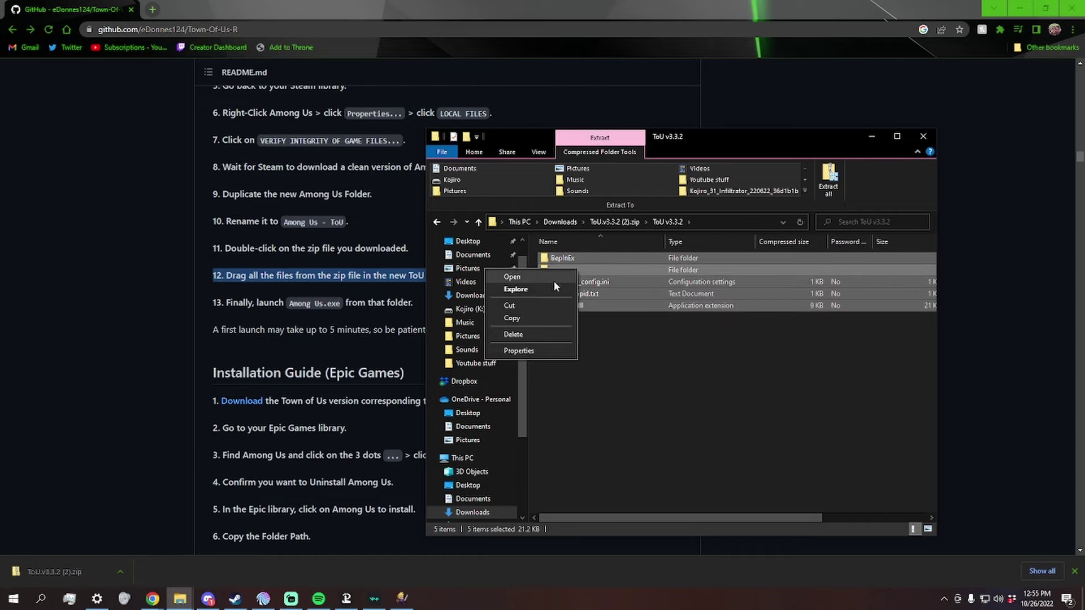
click(539, 318)
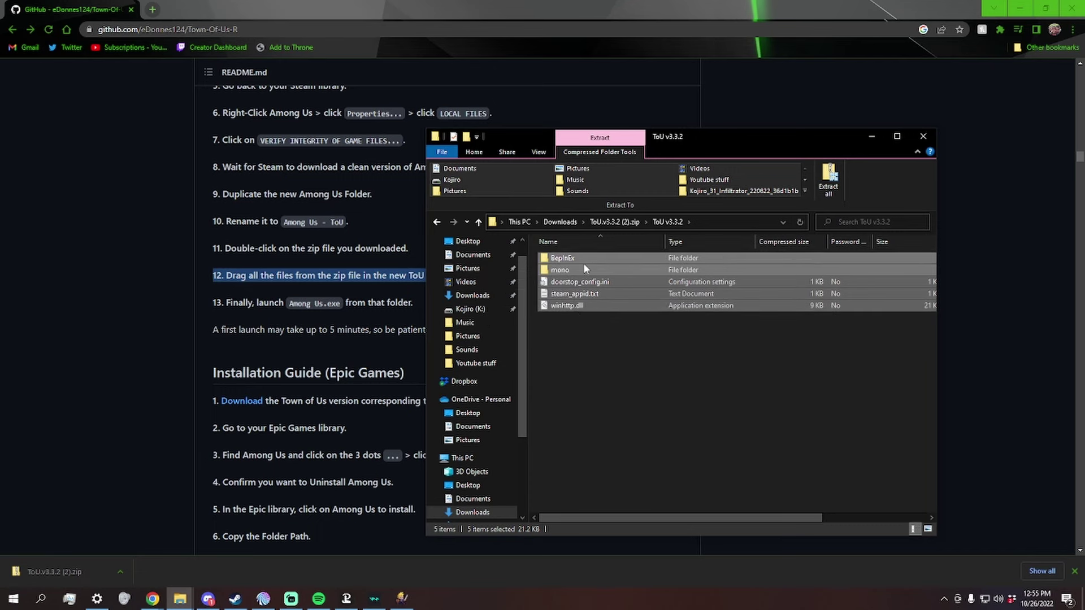
Paste the mod files into the Among Us - ToU Modded folder, then close the windows.
click(924, 136)
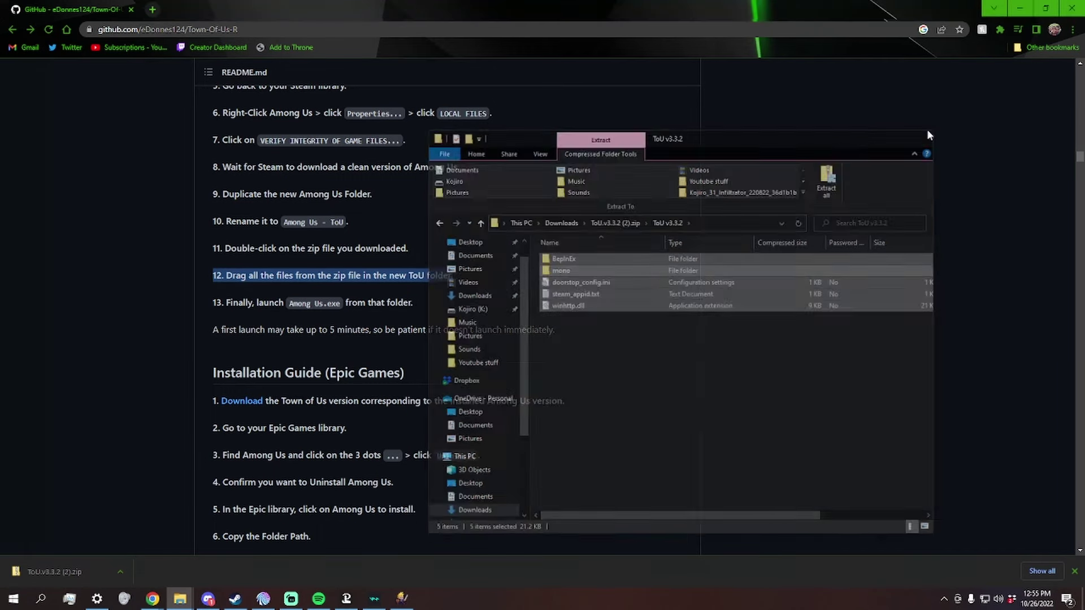
click(1020, 7)
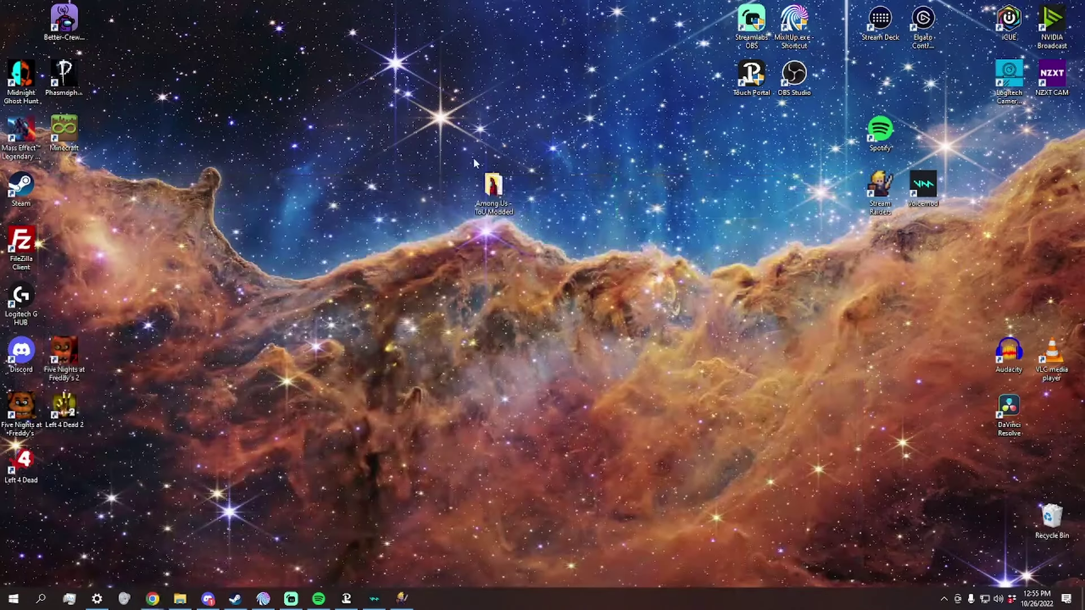
double_click(500, 187)
right_click(608, 490)
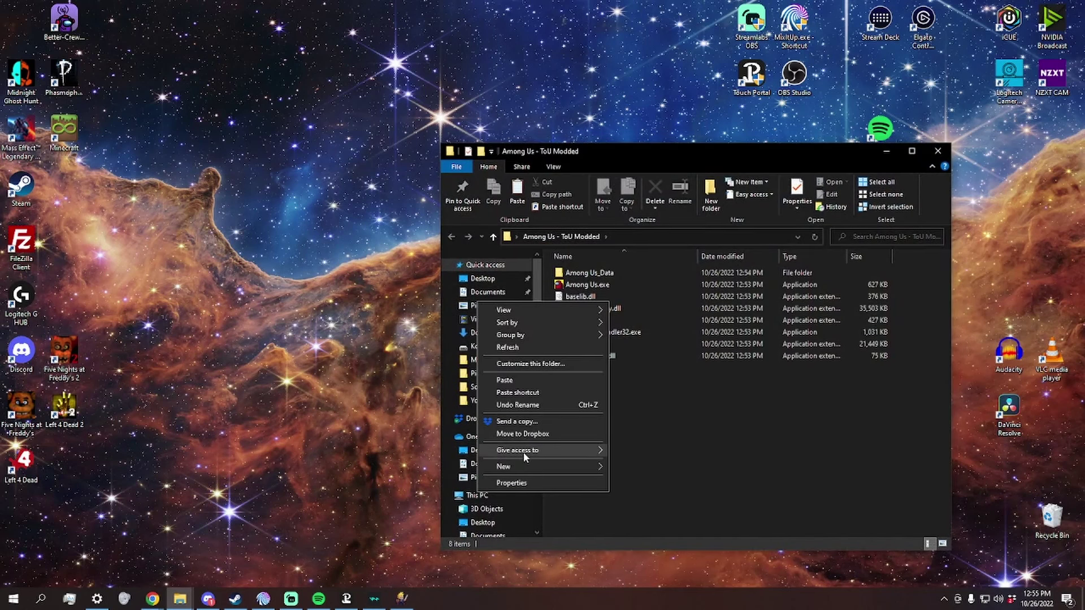
click(504, 380)
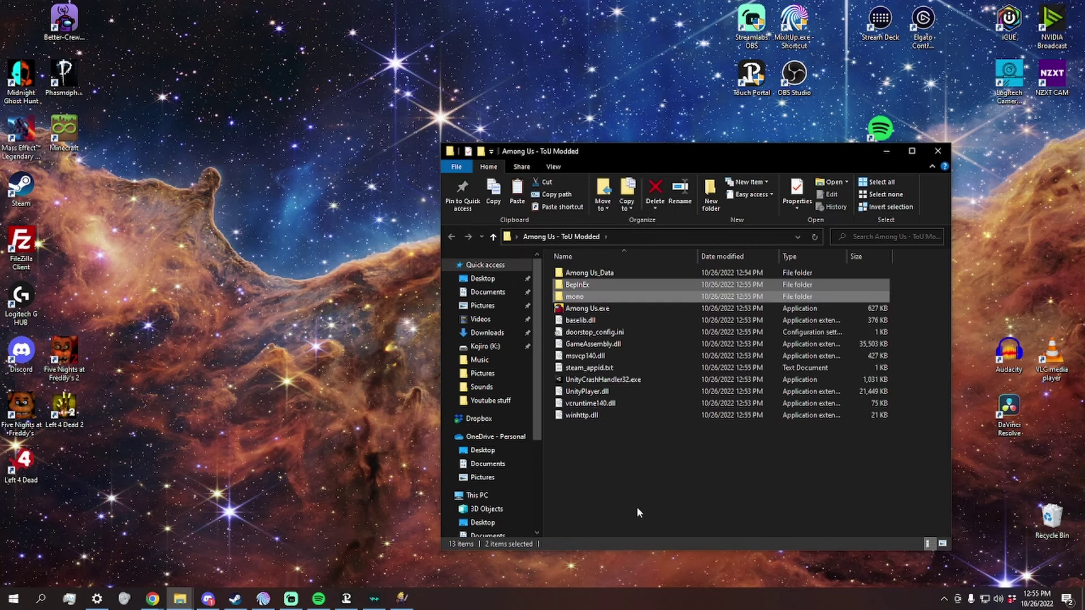
click(938, 151)
mouse_move(152, 599)
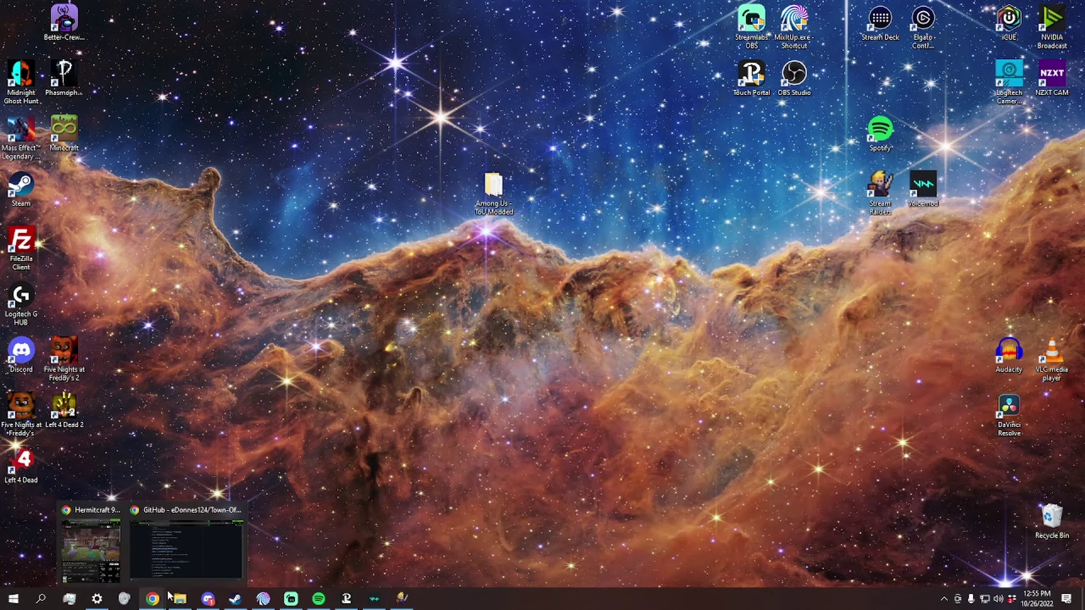
click(193, 538)
drag(204, 302, 421, 306)
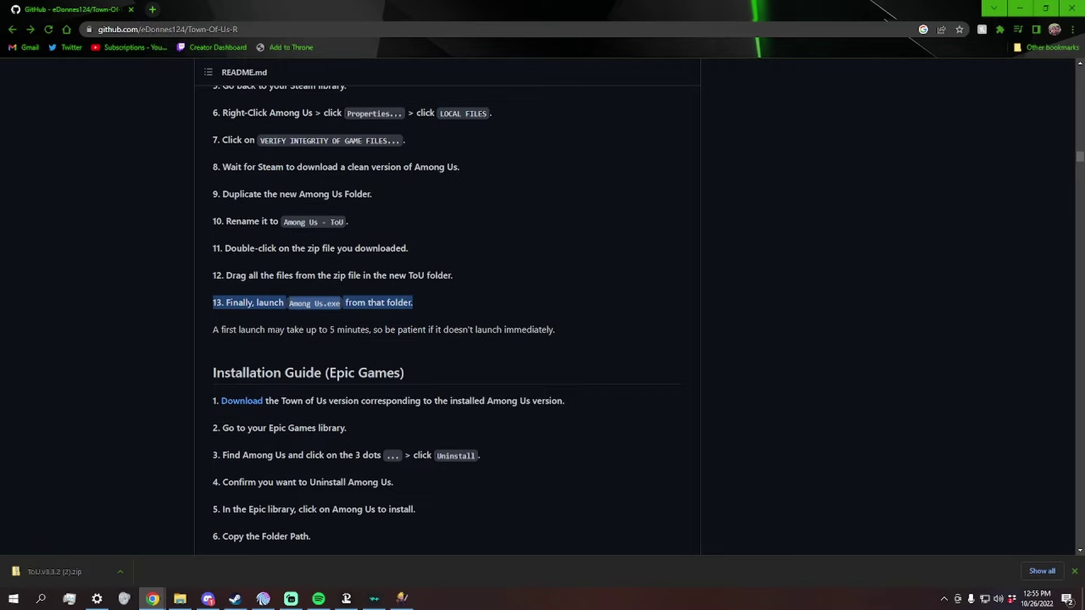
drag(268, 330, 392, 330)
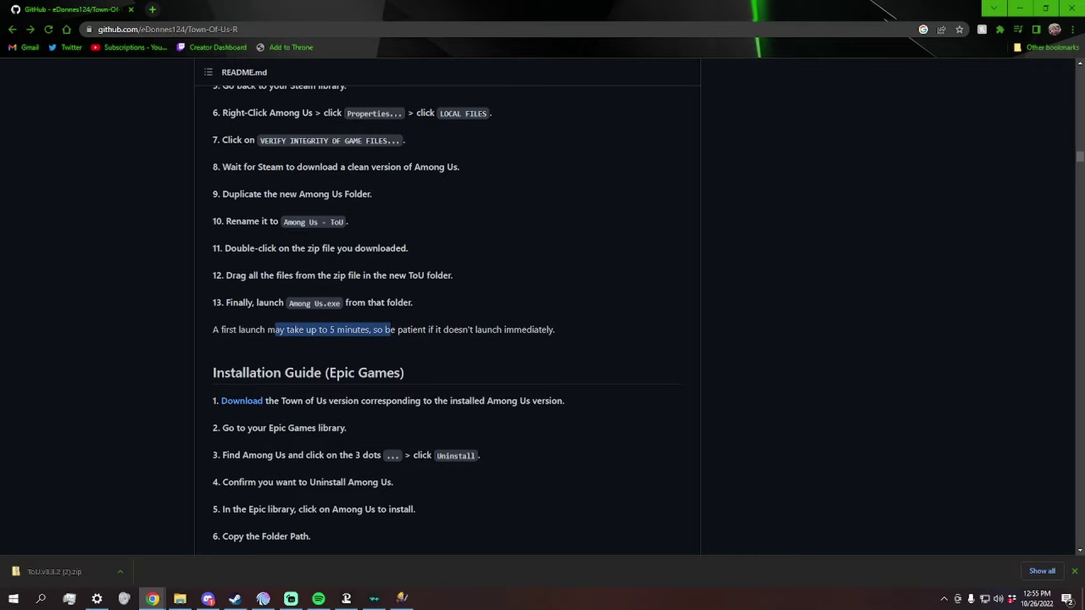
Send a shortcut of the modded Among Us.exe to the desktop and move it to open space.
click(1020, 8)
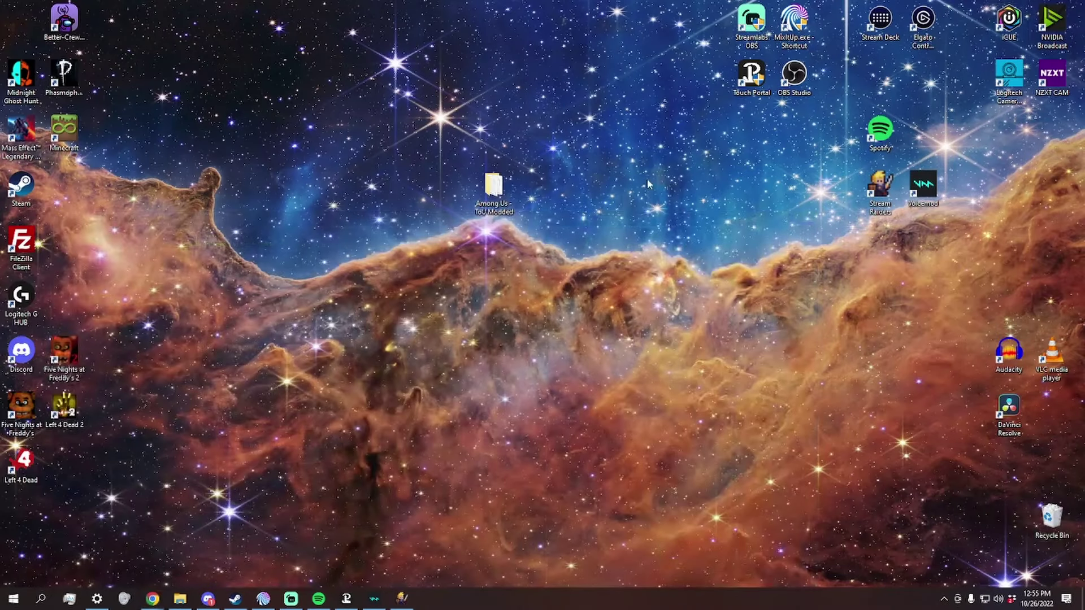
double_click(494, 188)
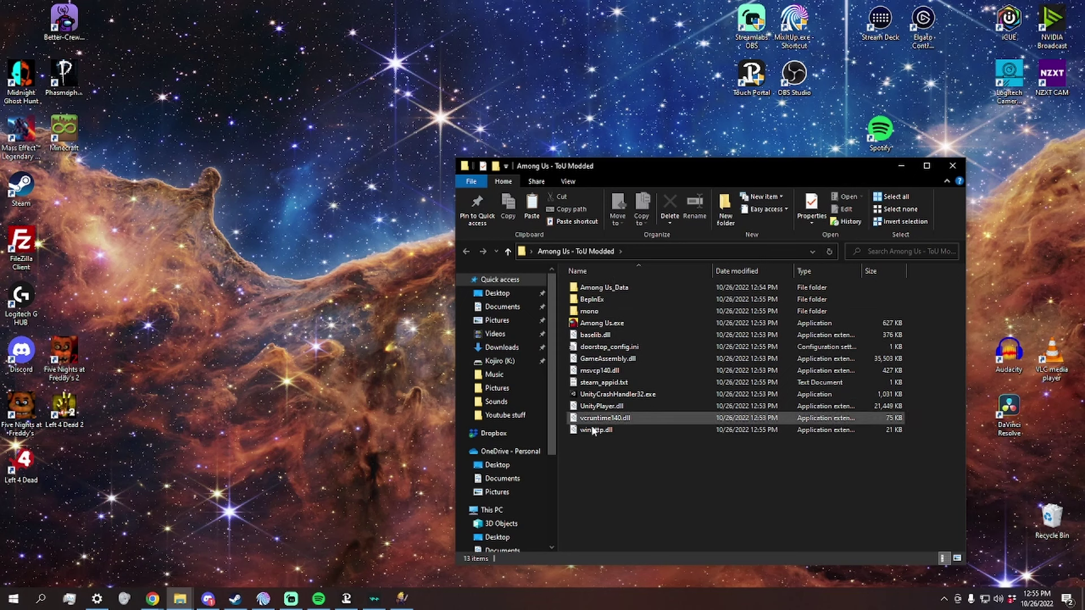
right_click(604, 322)
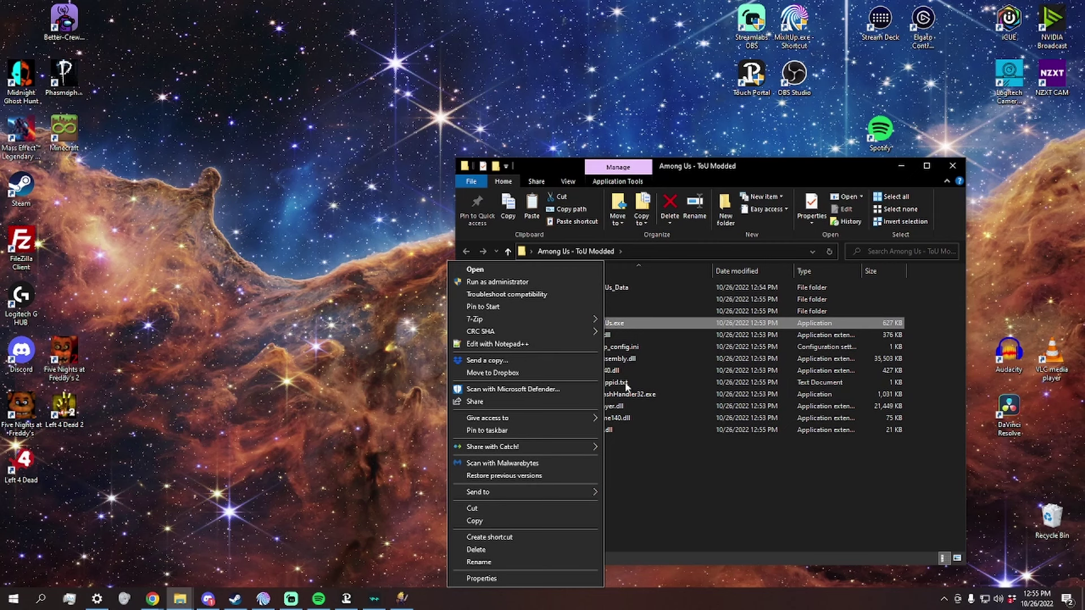
mouse_move(478, 492)
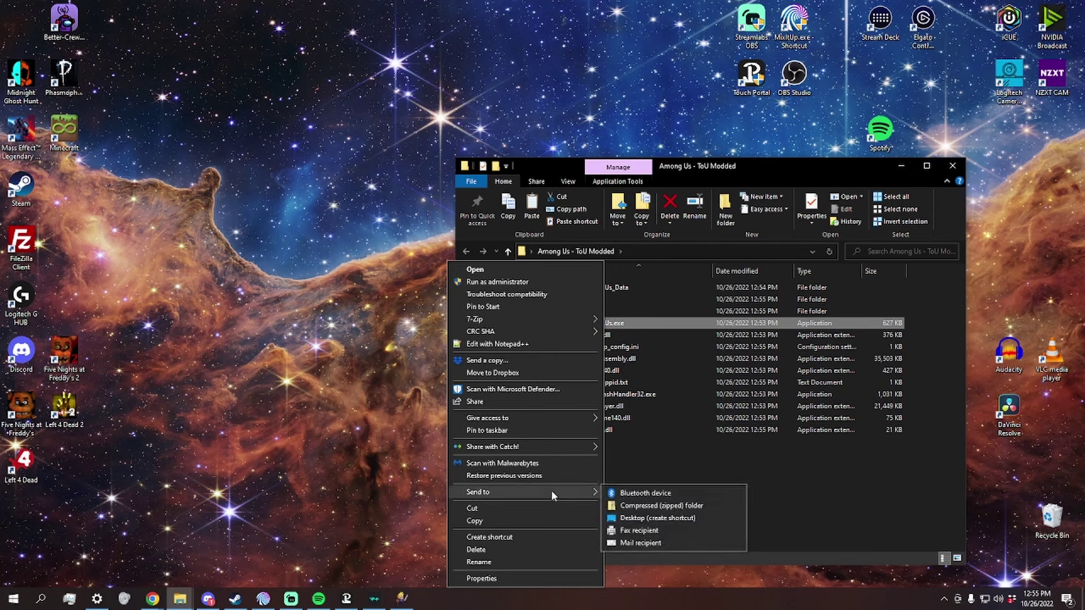
click(658, 517)
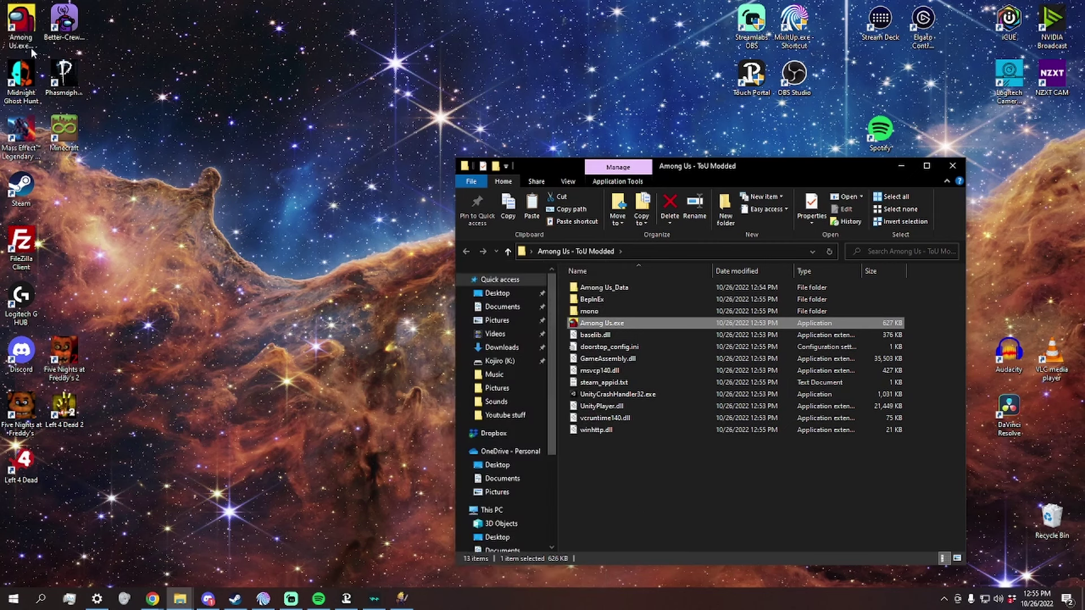
mouse_move(24, 32)
mouse_down()
mouse_move(202, 62)
mouse_move(230, 114)
mouse_up()
Rename the new desktop shortcut to 'Town of Us'.
click(229, 107)
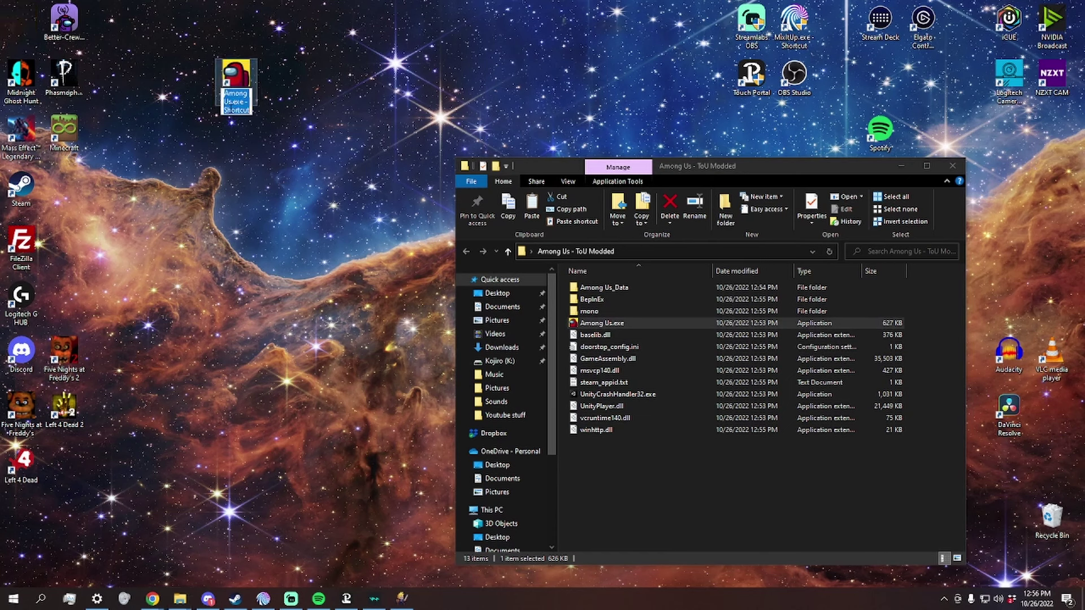
key(BackSpace)
text(Tow)
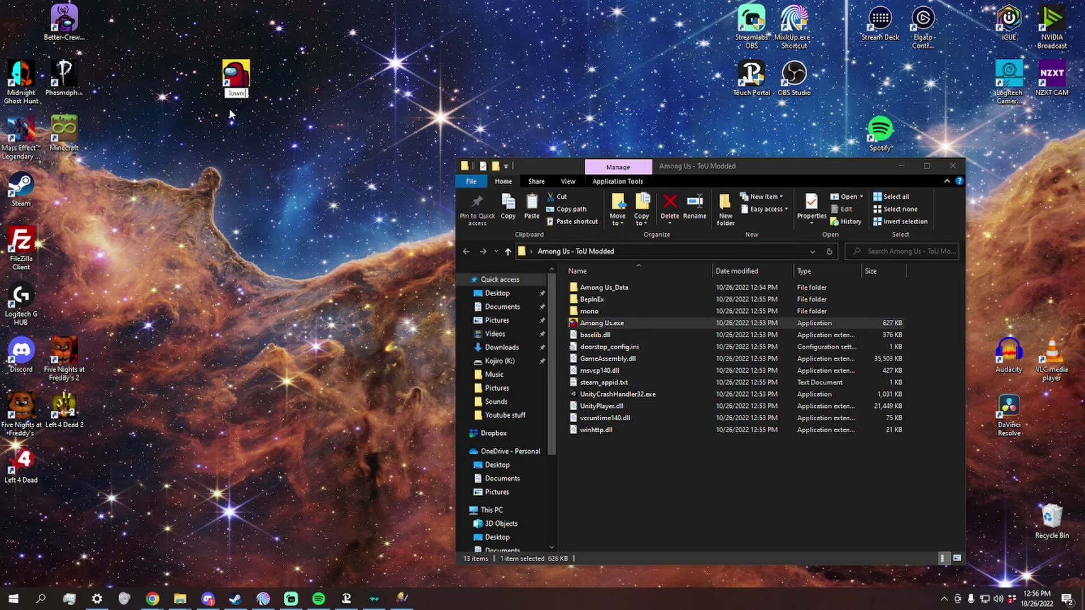
text(n of US)
key(BackSpace)
text(s)
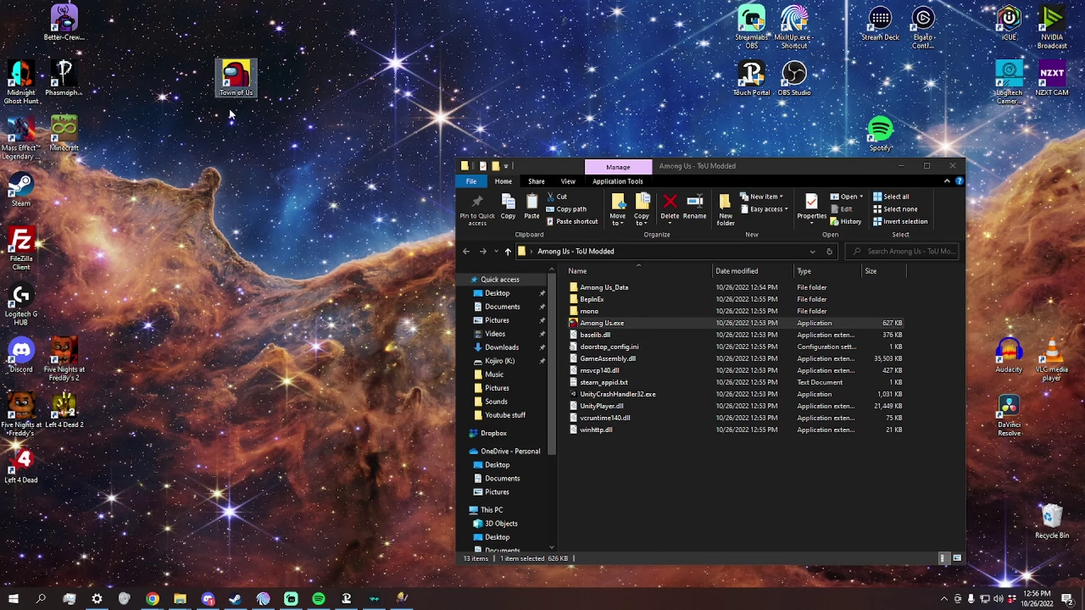
key(Return)
Close the game folder and place the Town of Us shortcut beside the modded folder.
click(951, 166)
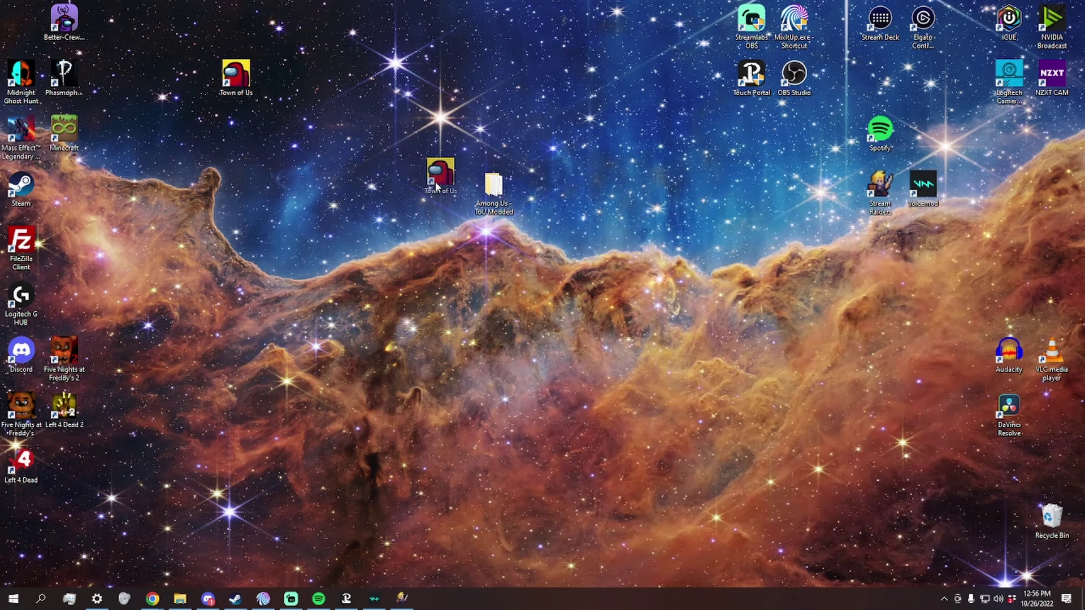
drag(236, 75, 450, 187)
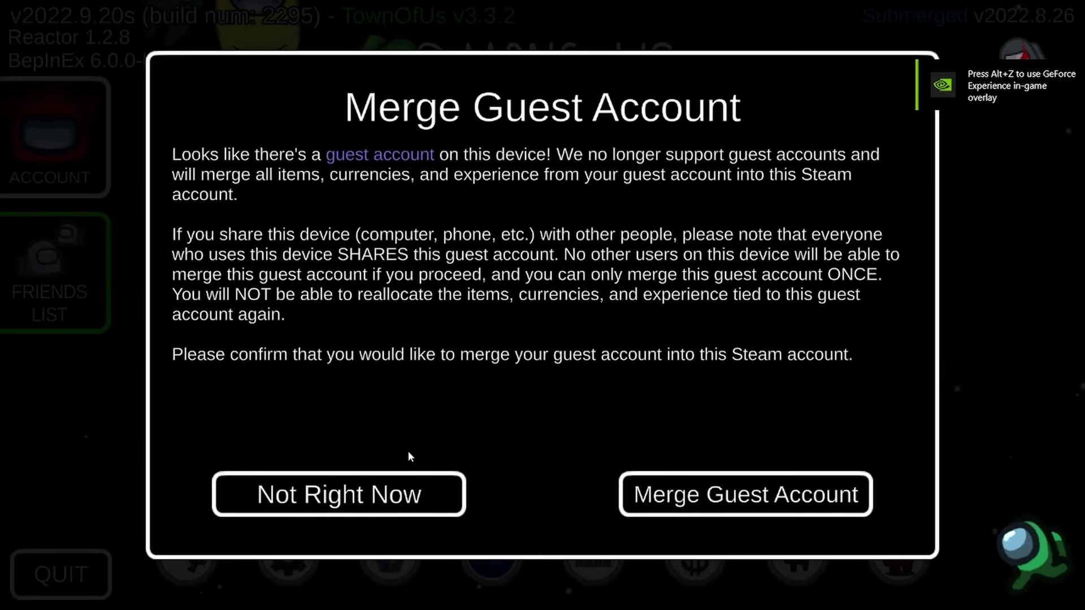
Choose Not Right Now on the Merge Guest Account prompt.
click(392, 502)
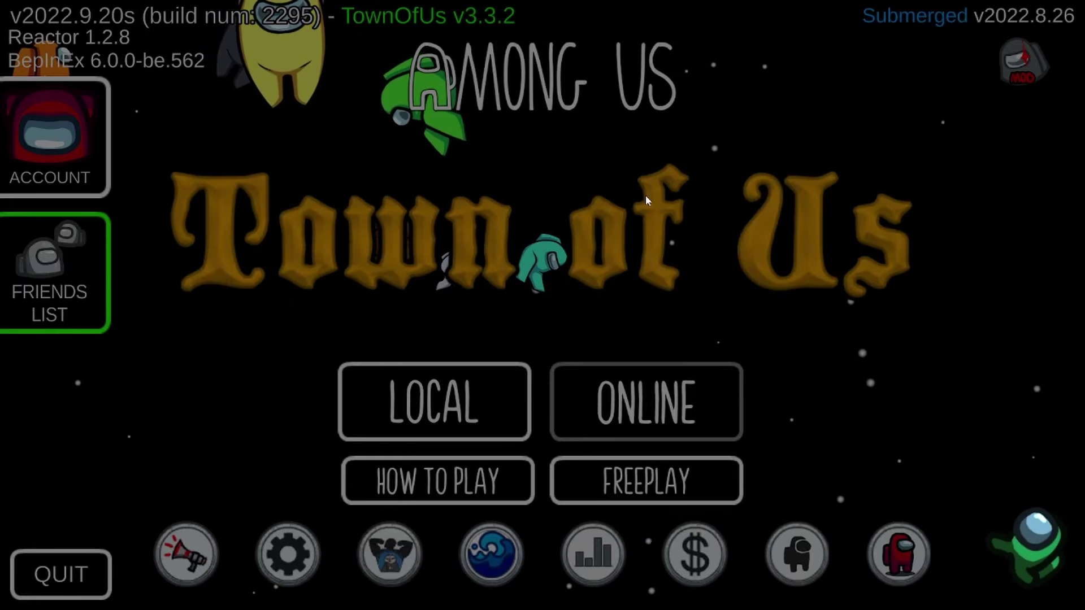